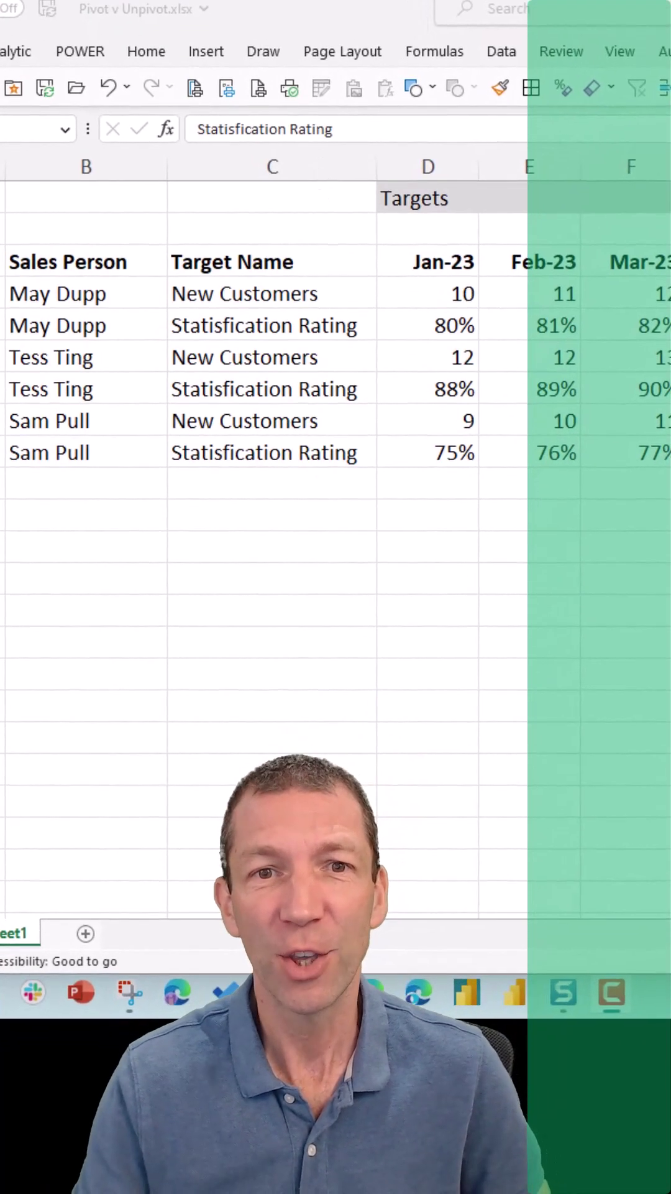
# Step: Highlight the month headers, Target Name entries and Jan-23 values in the Targets data
pyautogui.hotkey('alt', 'Tab')
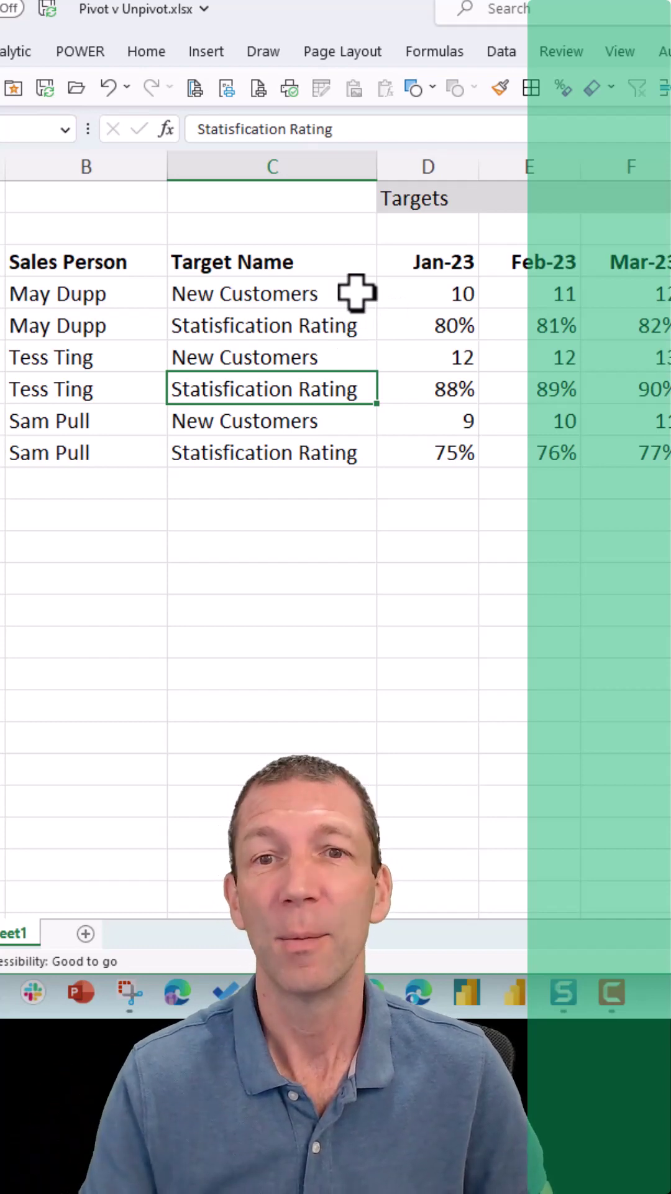
pyautogui.moveTo(434, 263); pyautogui.dragTo(631, 259)
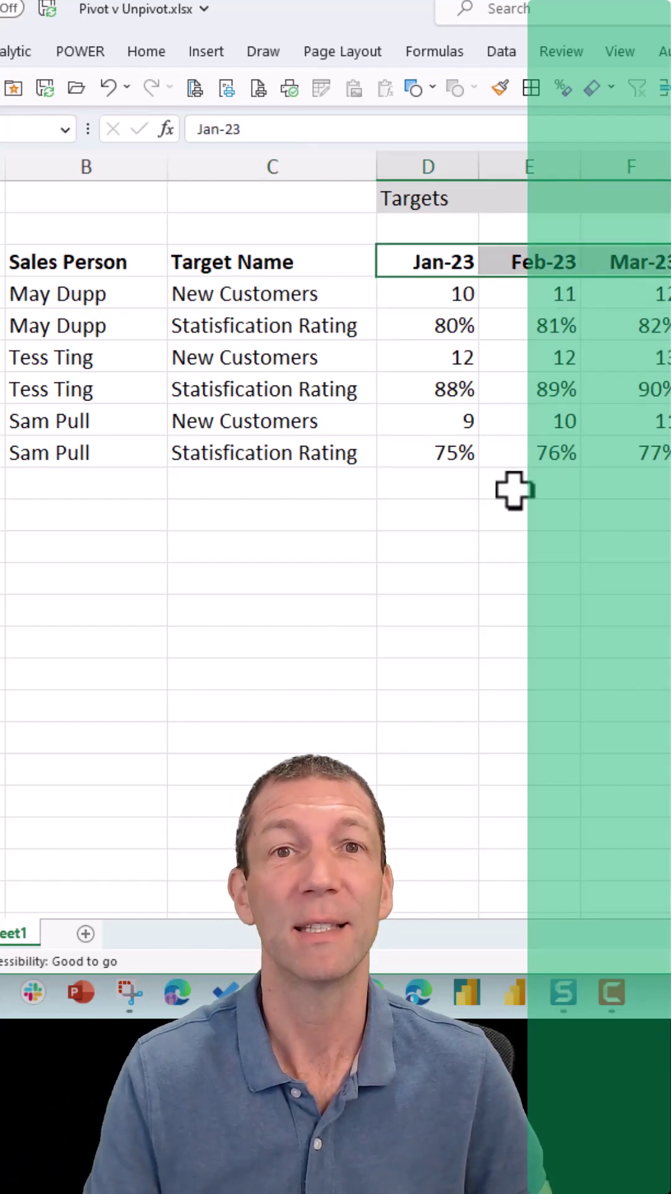
pyautogui.moveTo(245, 296); pyautogui.dragTo(254, 327)
pyautogui.moveTo(457, 299); pyautogui.dragTo(458, 320)
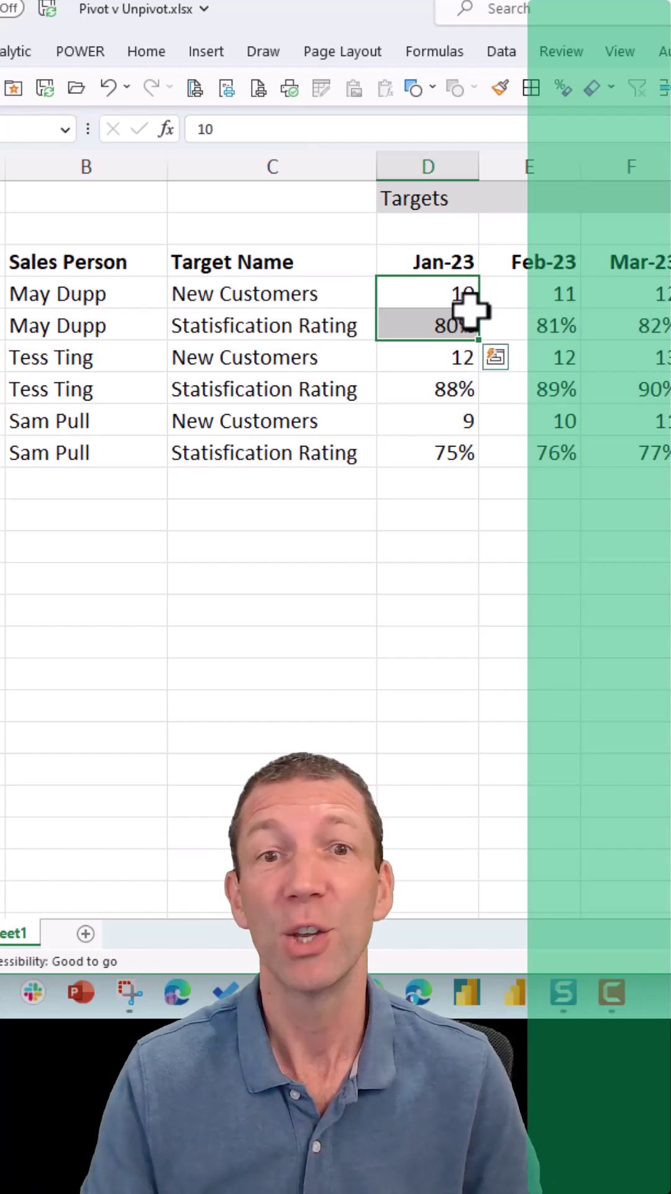
pyautogui.click(270, 312)
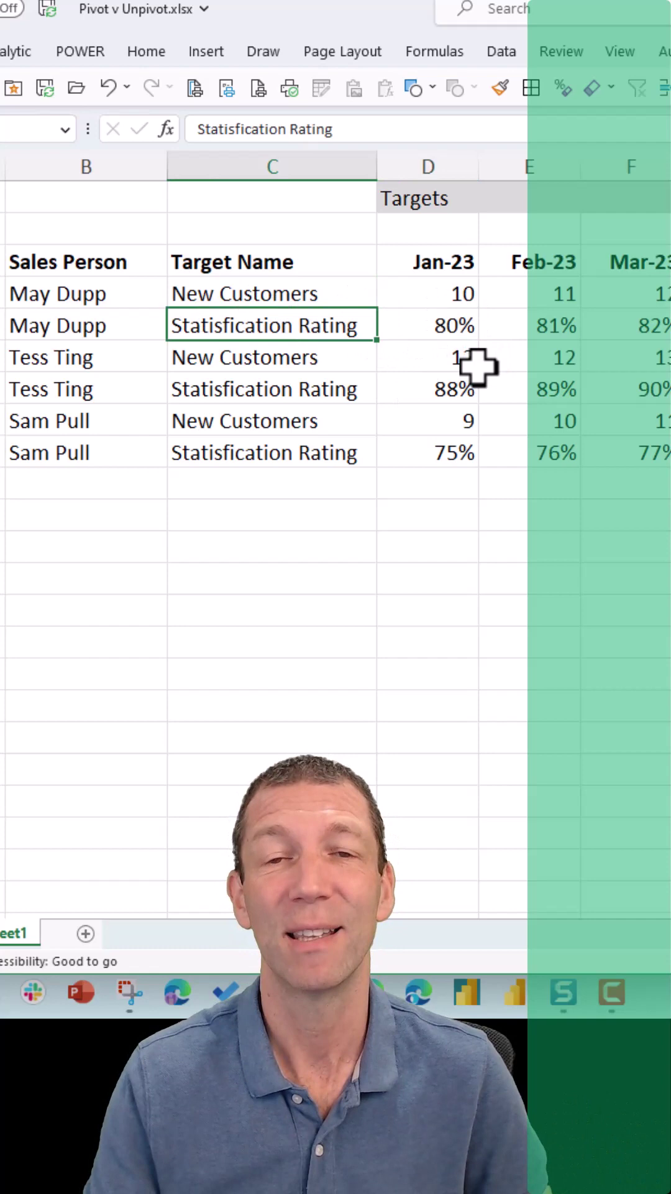
pyautogui.click(501, 55)
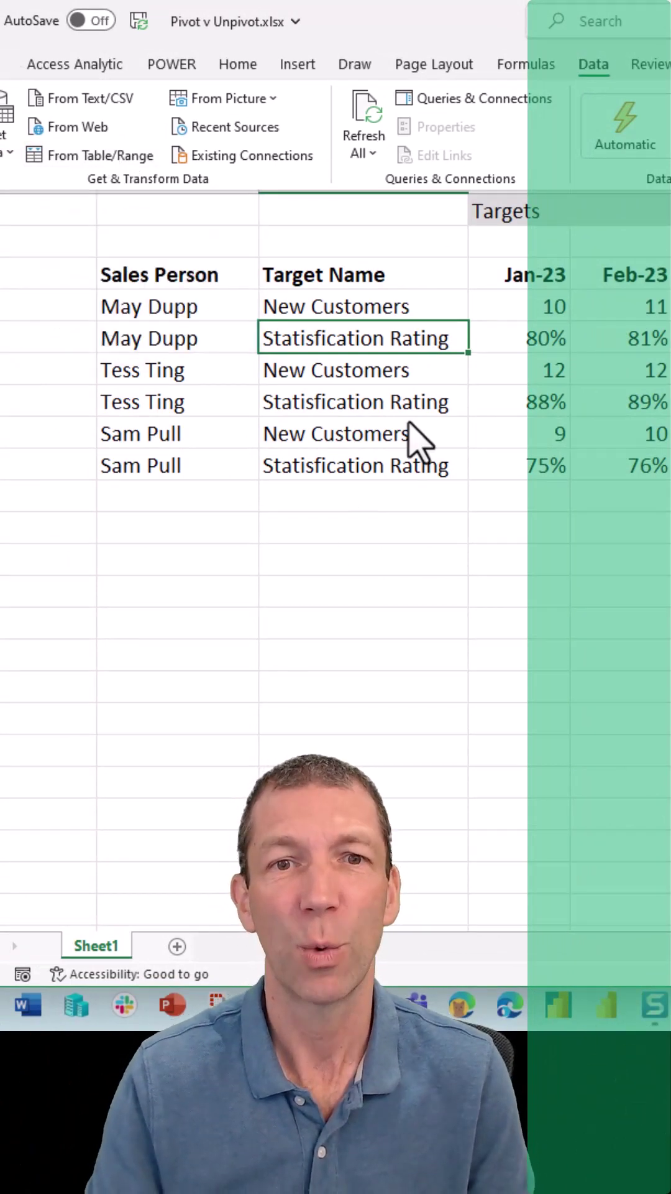
pyautogui.press('Escape')
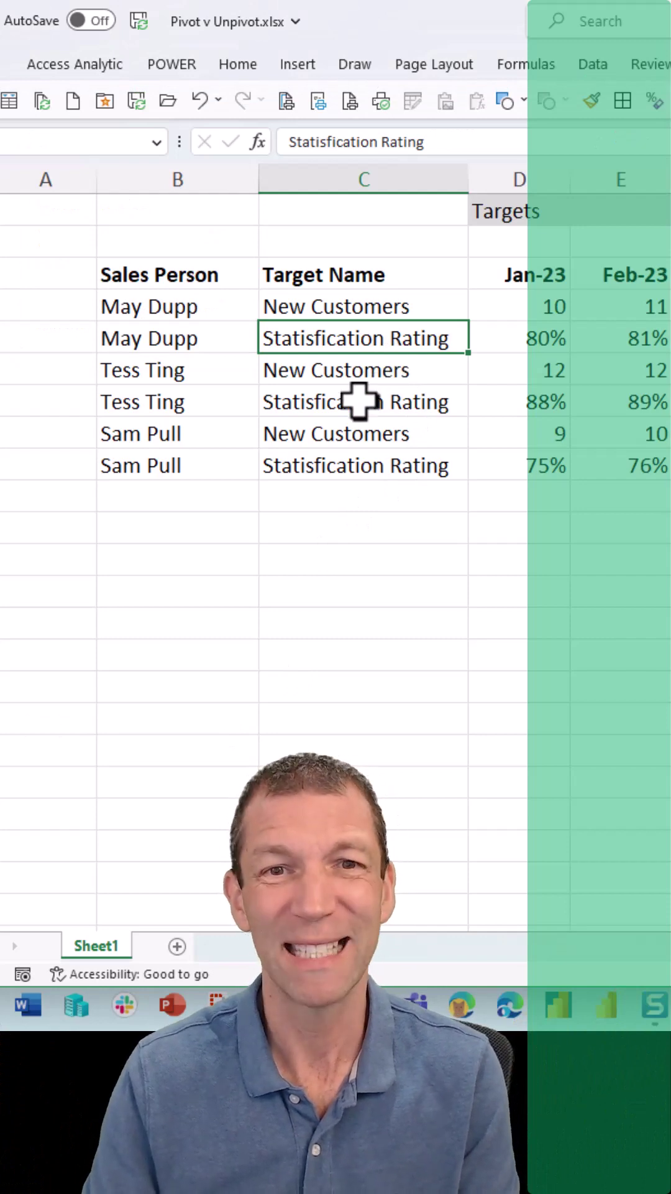
# Step: Convert B3:F9 into a table with headers and name it tblData
pyautogui.hotkey('ctrl', 't')
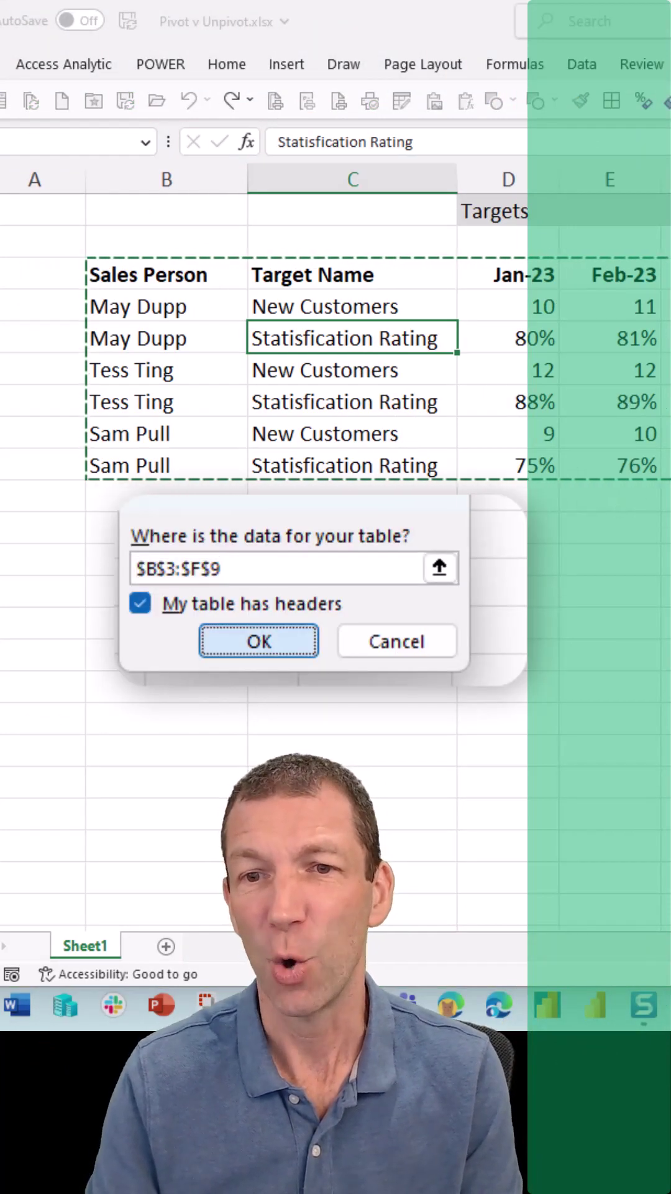
pyautogui.press('Return')
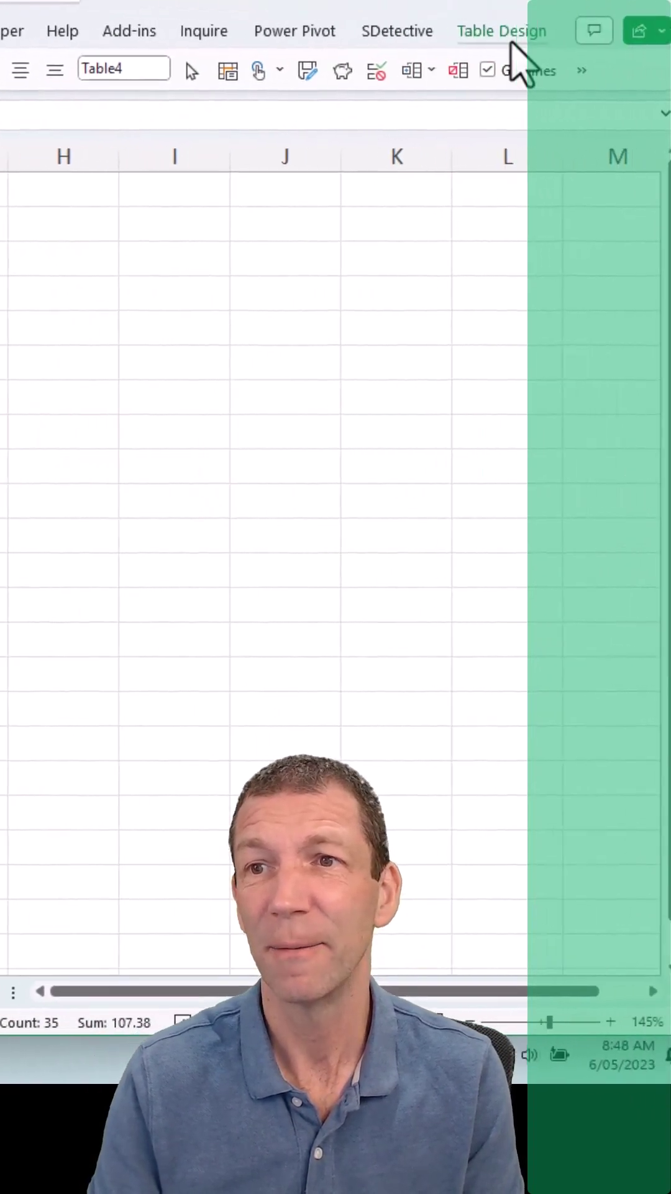
pyautogui.click(511, 43)
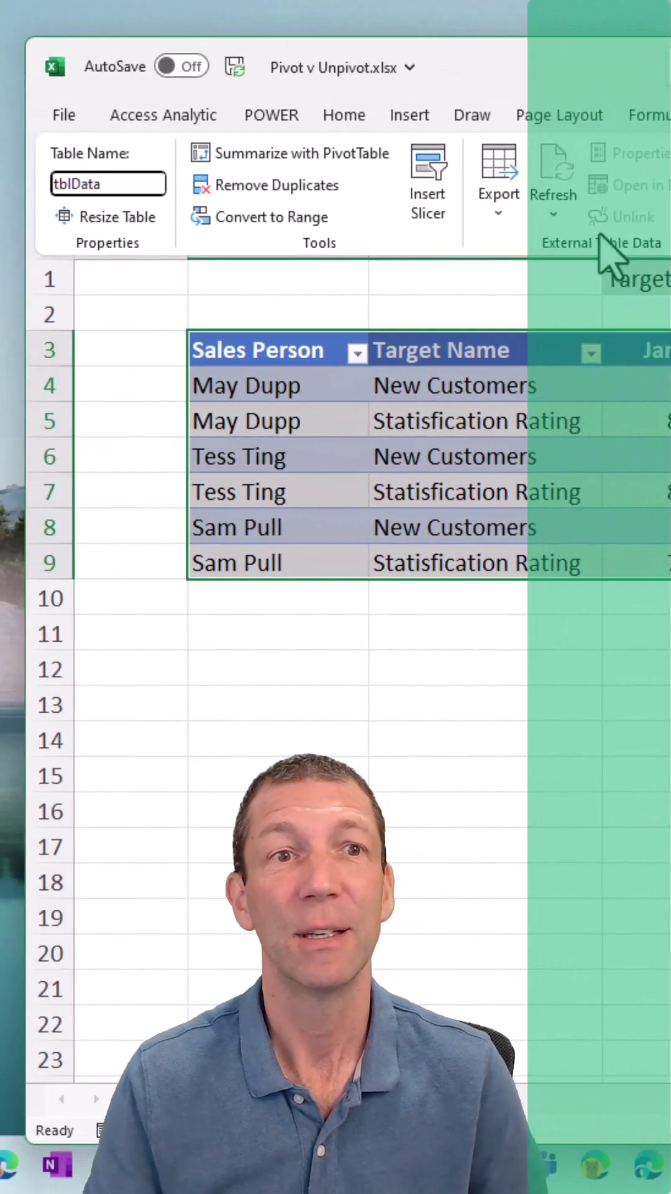
pyautogui.press('Return')
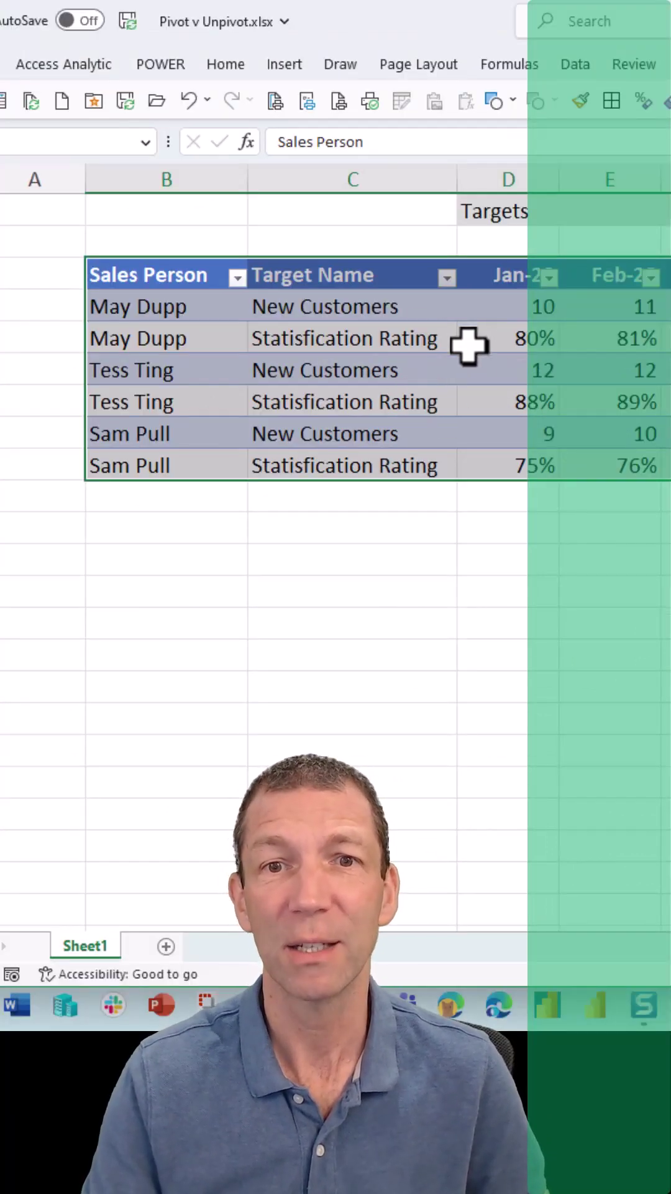
# Step: Load tblData into Power Query and unpivot all columns except Sales Person and Target Name
pyautogui.click(573, 67)
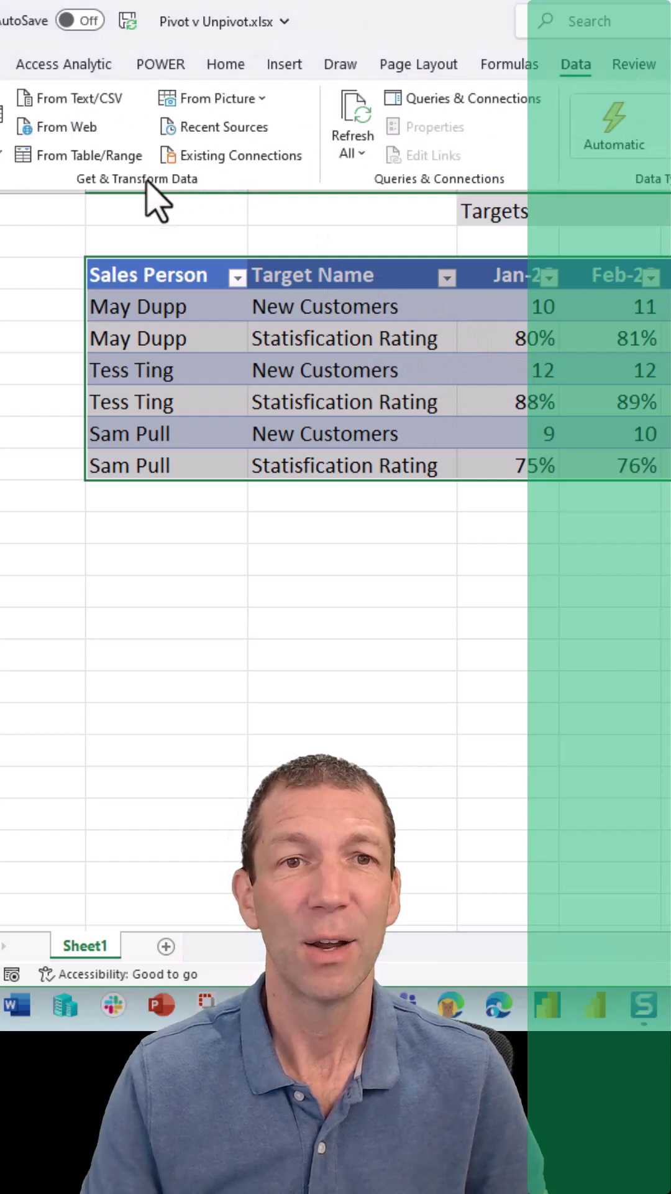
pyautogui.click(103, 155)
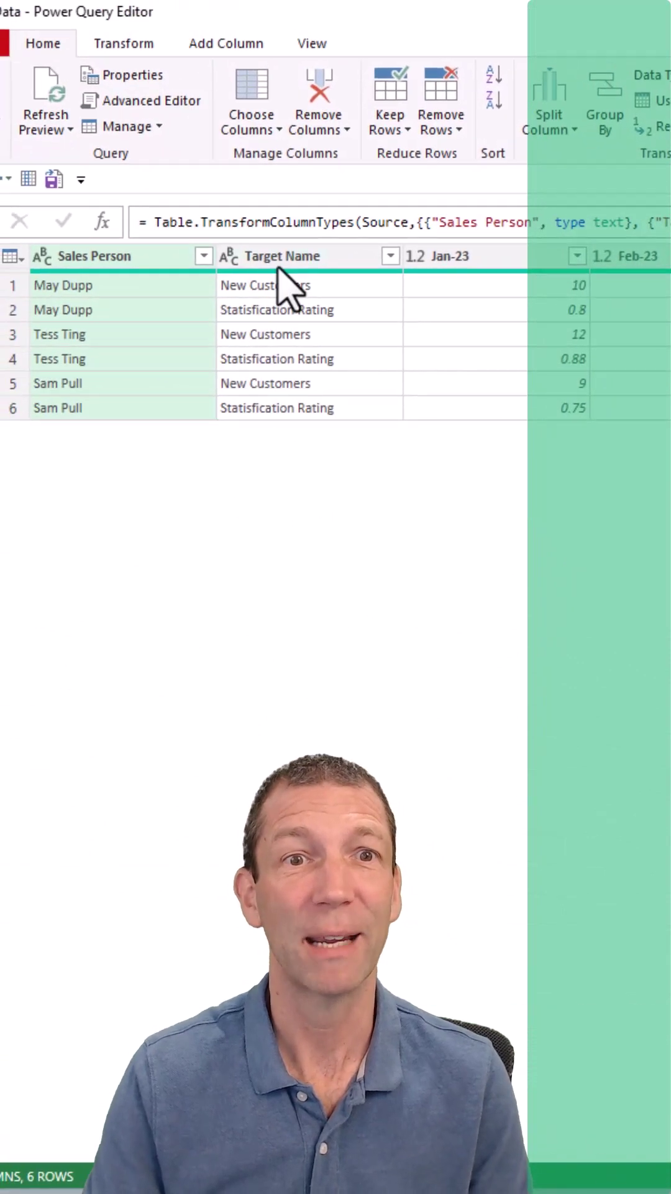
pyautogui.keyDown('ctrl'); pyautogui.click(287, 256); pyautogui.keyUp('ctrl')
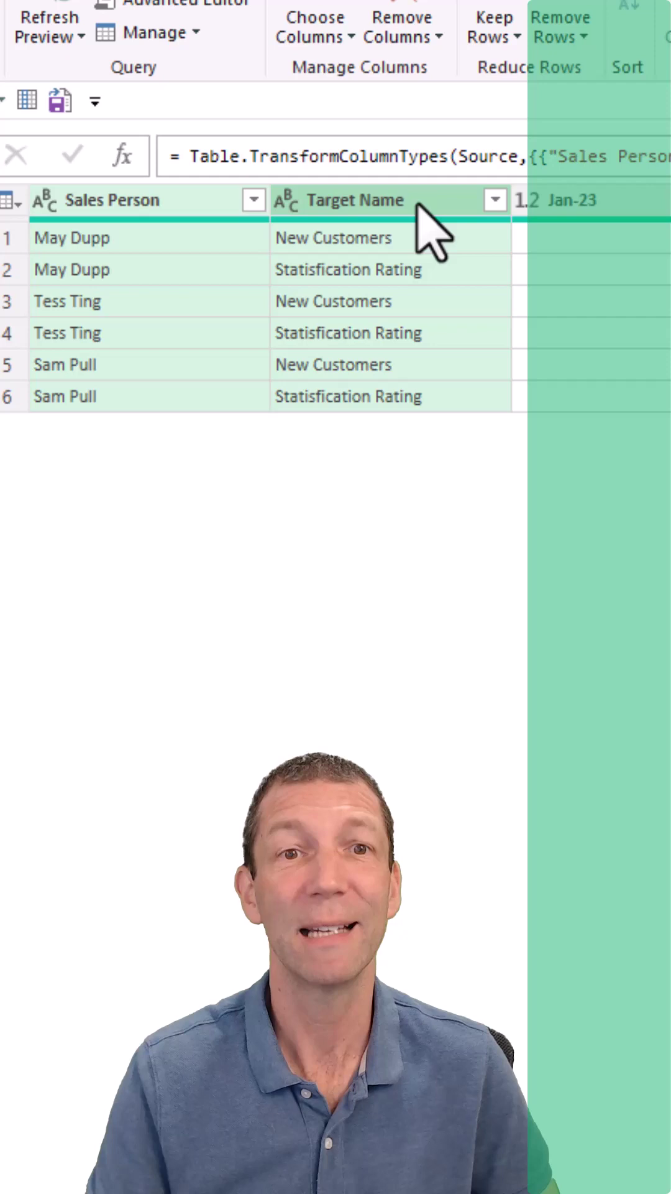
pyautogui.rightClick(416, 201)
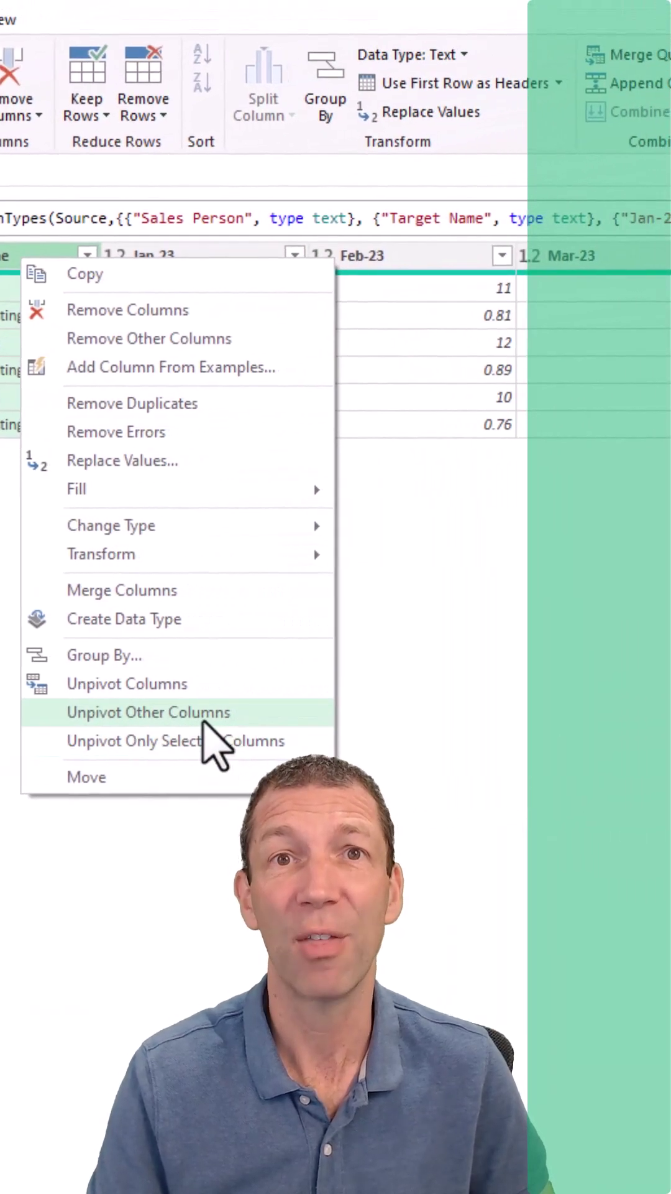
pyautogui.click(203, 720)
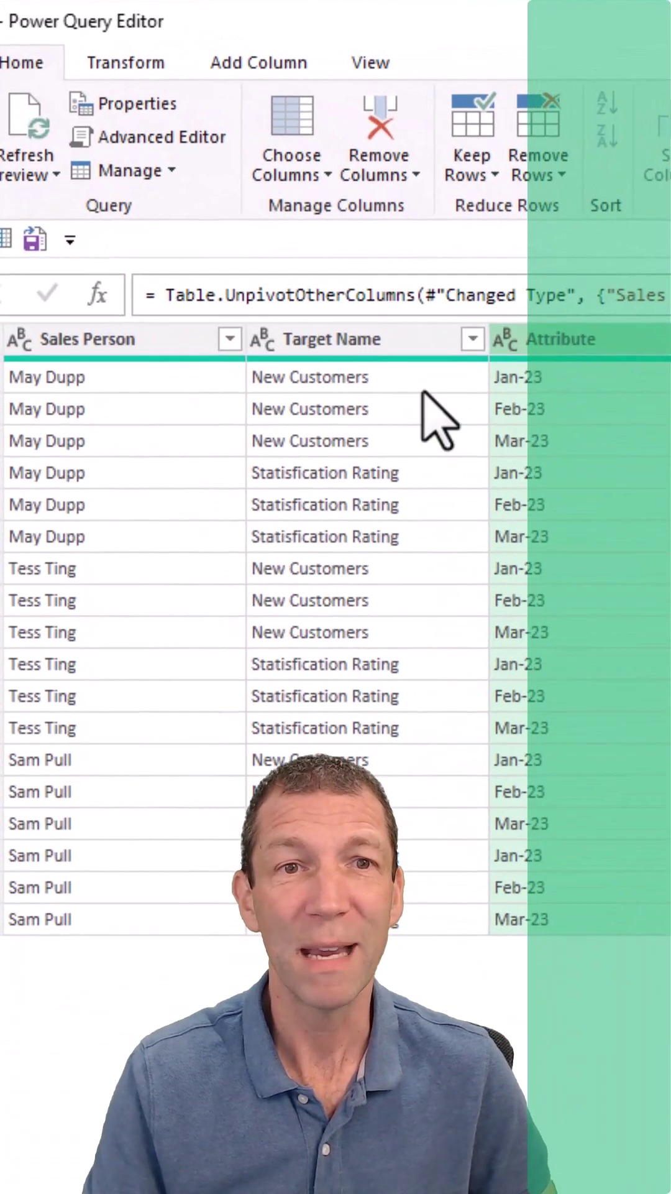
# Step: Point out the New Customers and Statisfication Rating entries, then select the Target Name column
pyautogui.click(220, 211)
pyautogui.click(405, 474)
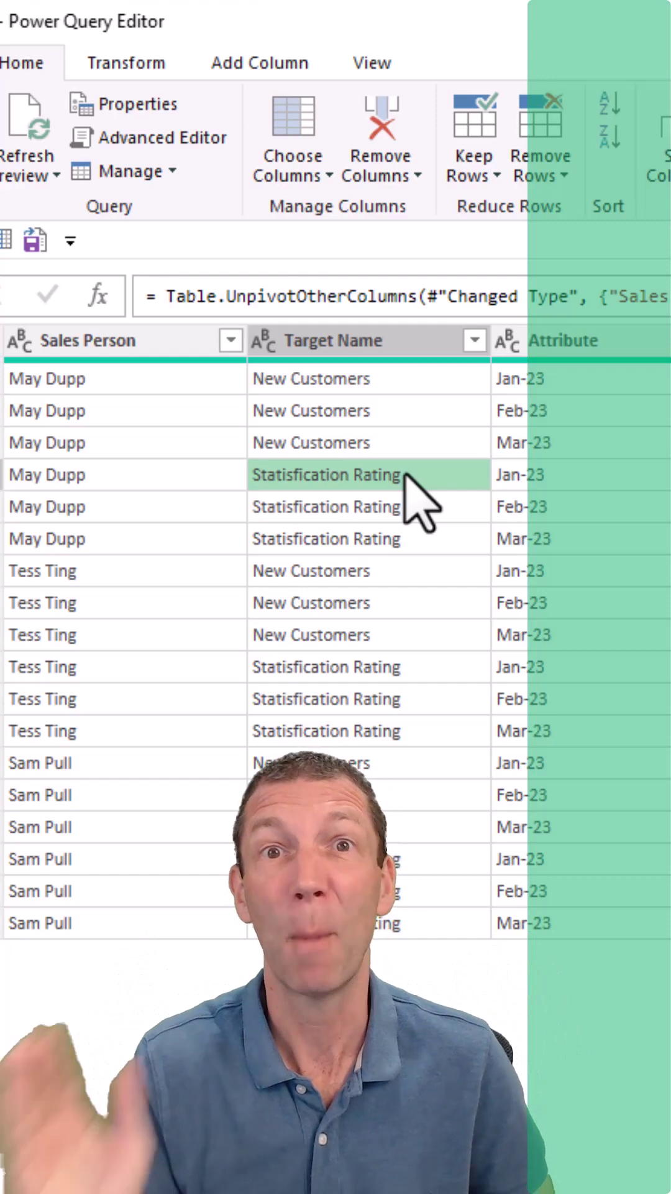
pyautogui.click(382, 347)
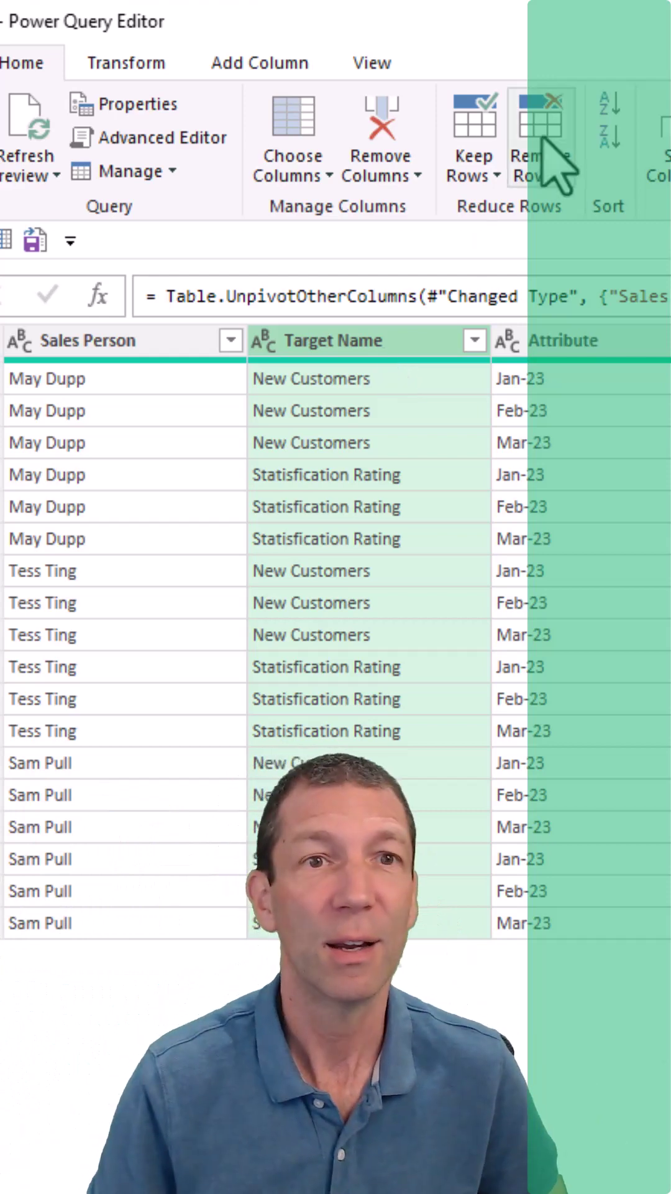
# Step: Pivot the Target Name column using Value as the values column
pyautogui.click(147, 62)
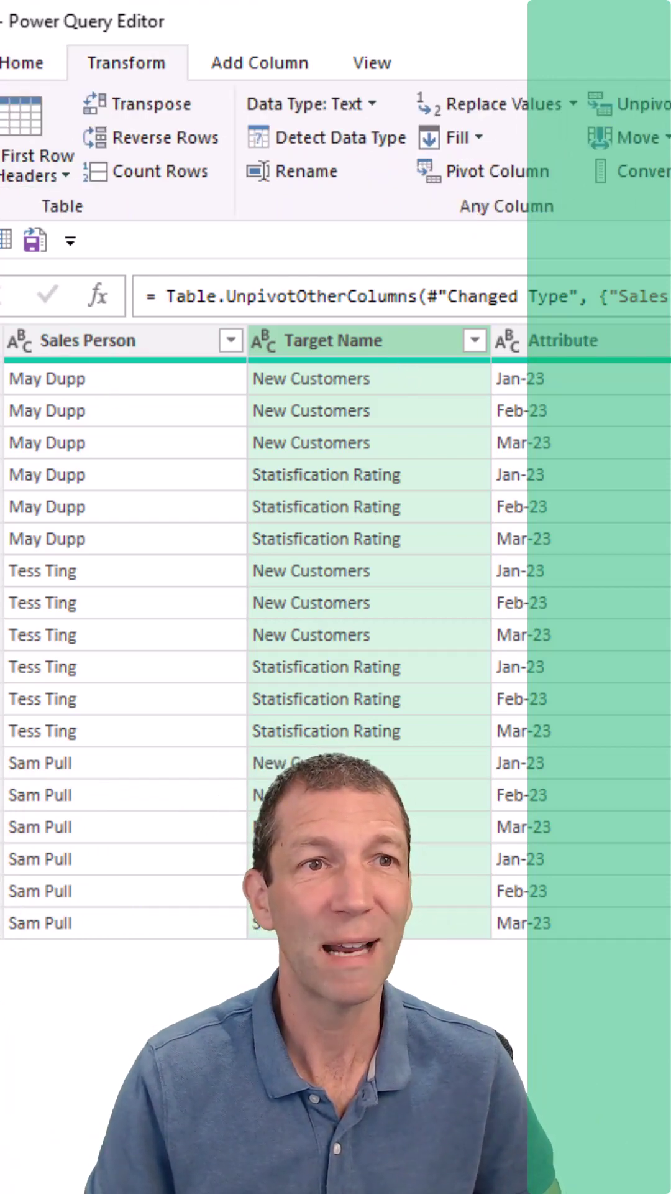
pyautogui.click(457, 171)
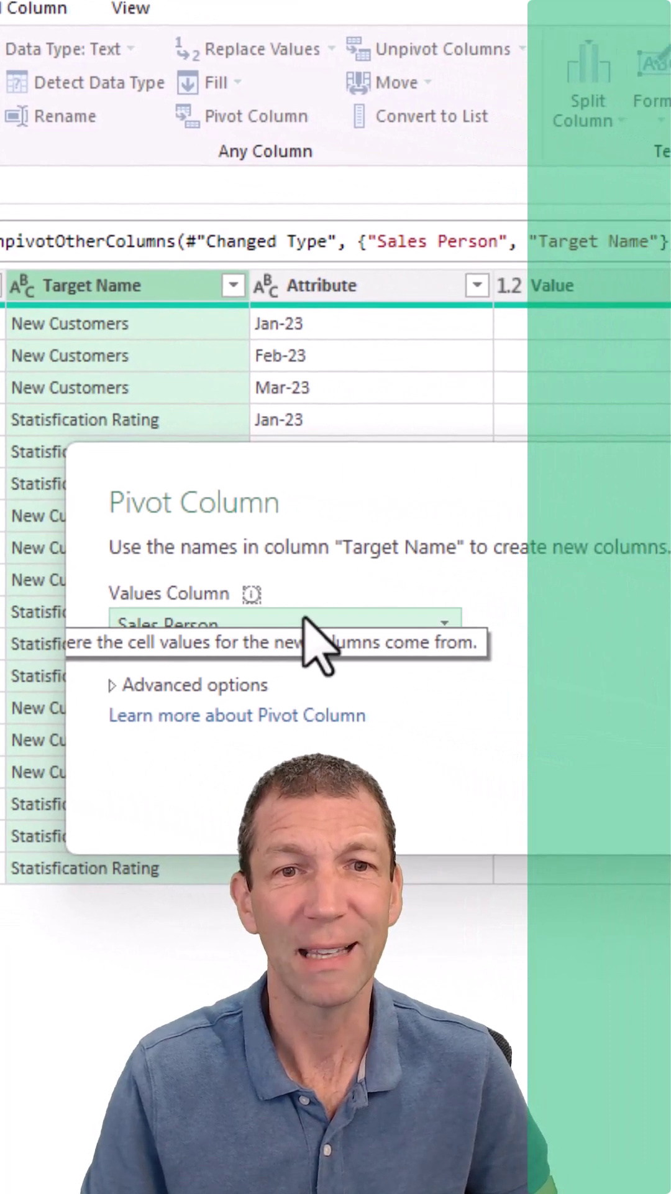
pyautogui.click(303, 618)
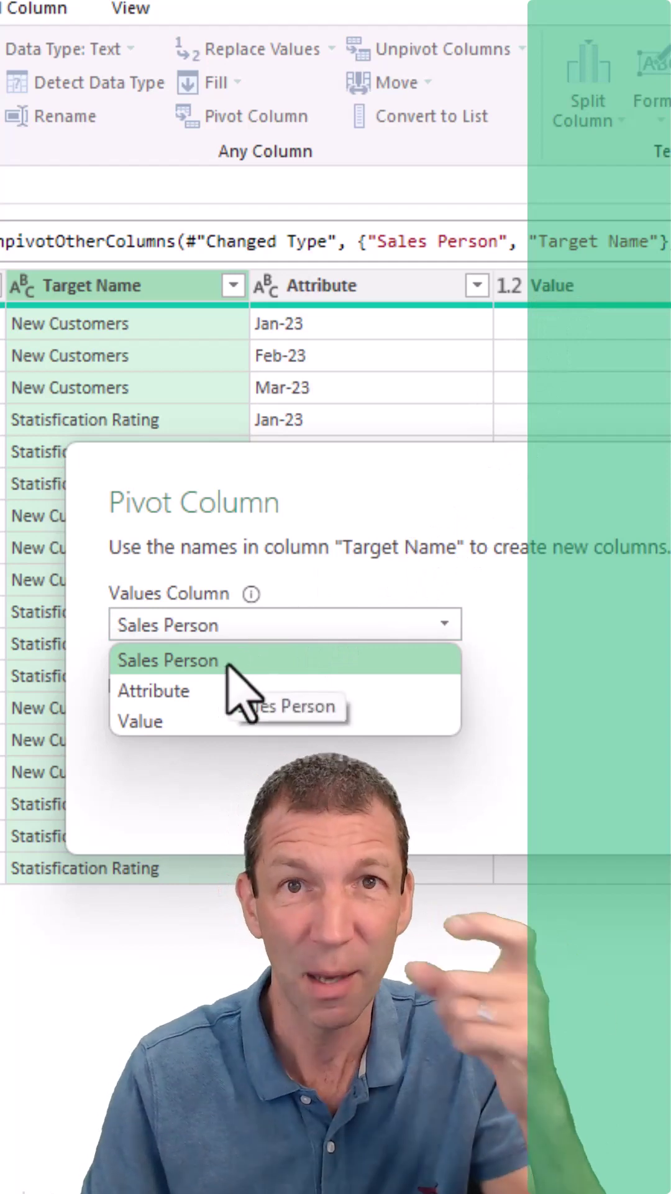
pyautogui.click(205, 725)
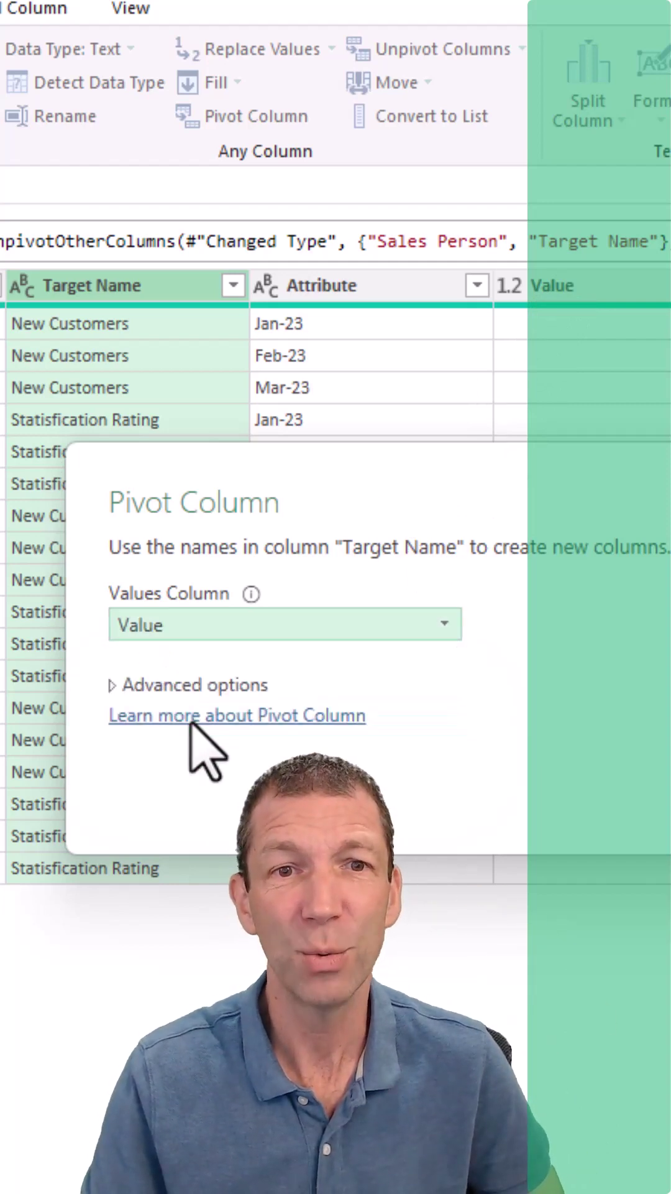
pyautogui.press('Return')
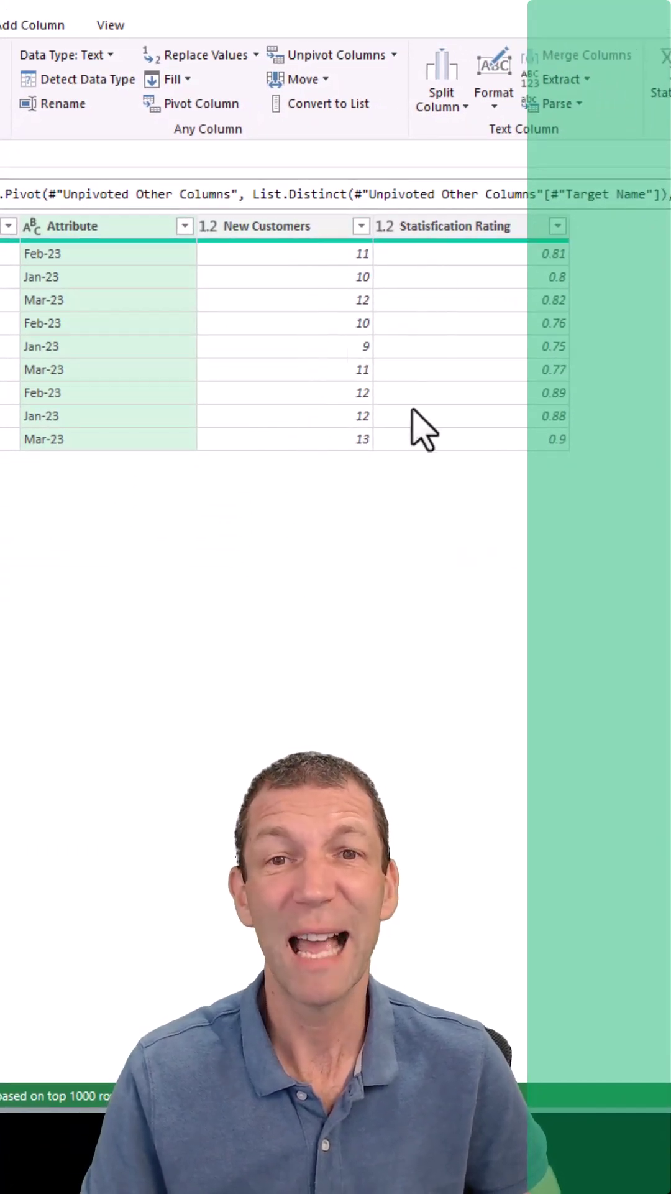
# Step: Set the Statisfication Rating column's data type to Percentage
pyautogui.click(384, 226)
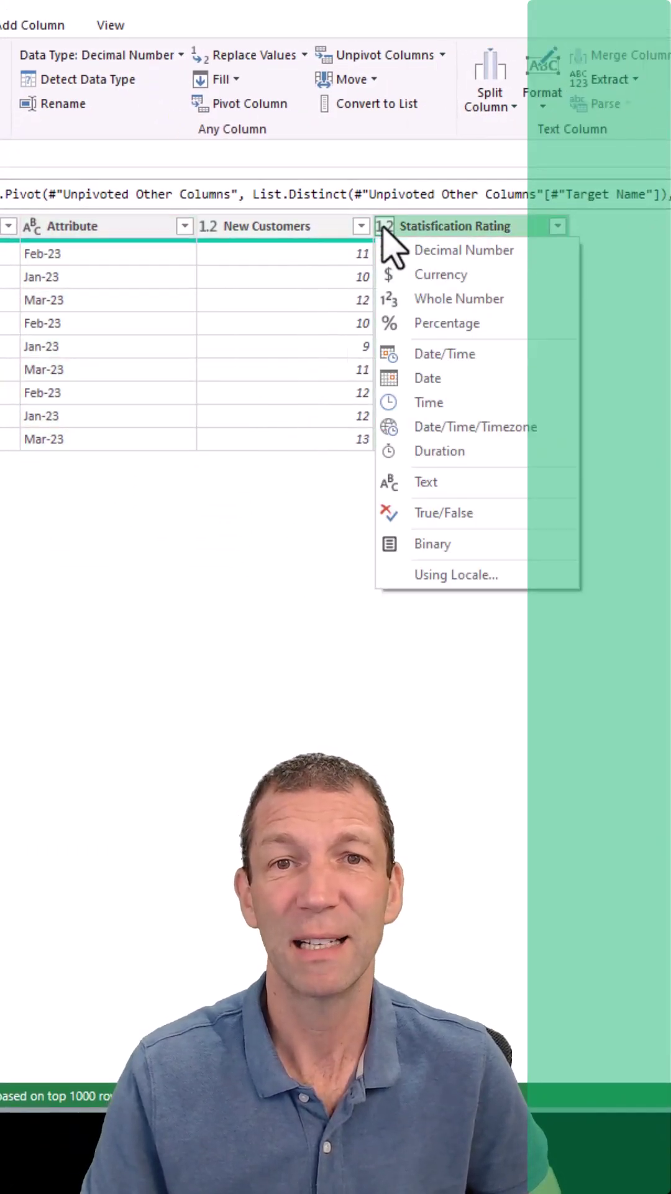
pyautogui.click(430, 322)
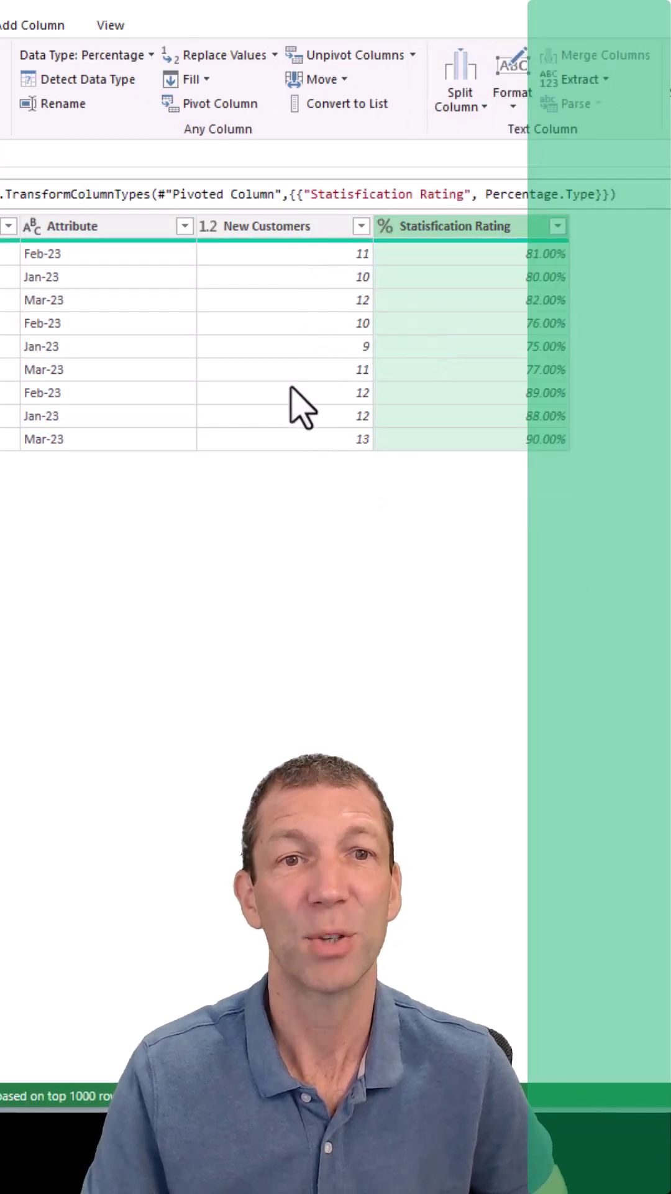
pyautogui.click(146, 229)
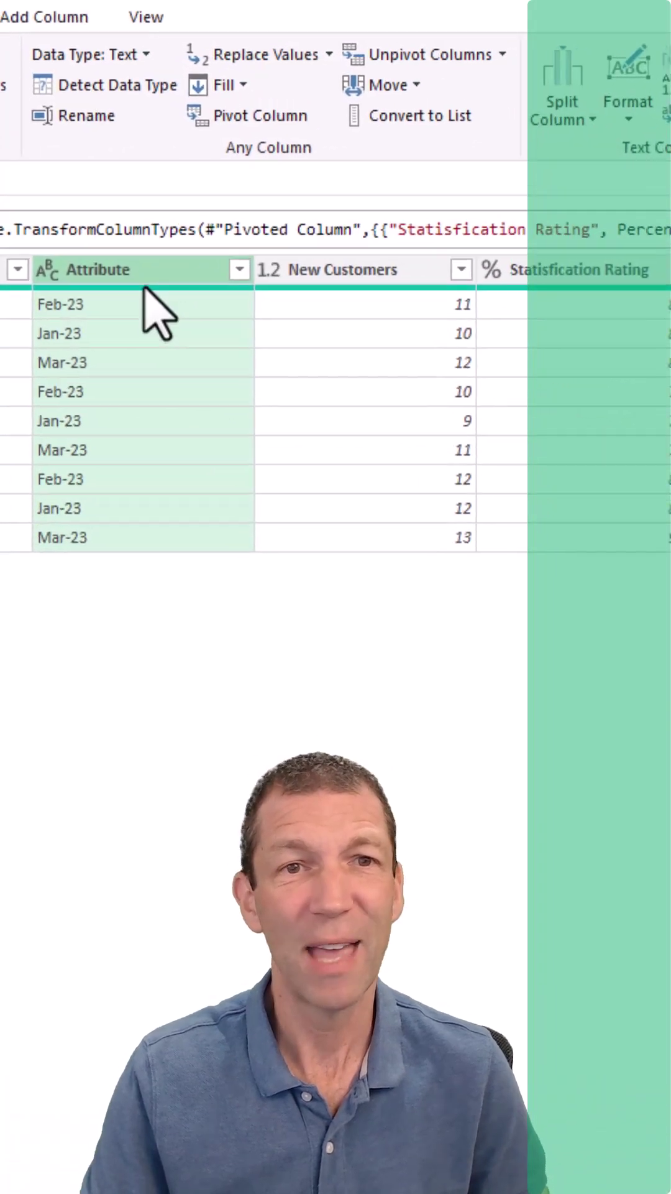
# Step: Change the Attribute column's data type to Date
pyautogui.rightClick(127, 290)
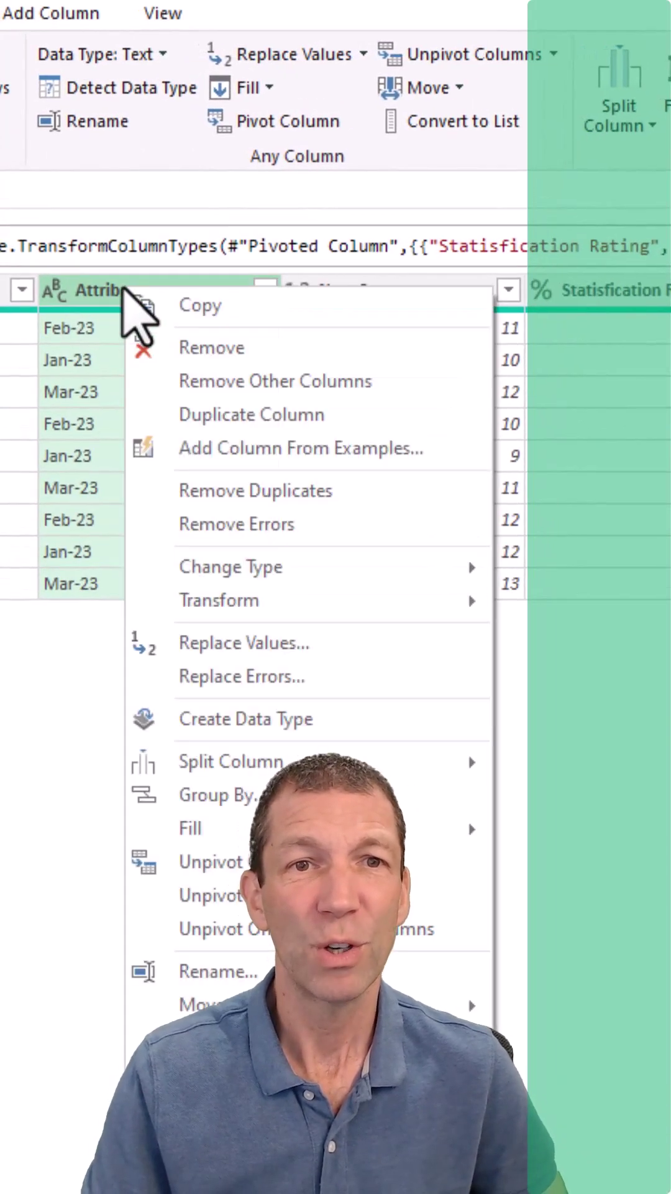
pyautogui.click(54, 291)
pyautogui.click(56, 292)
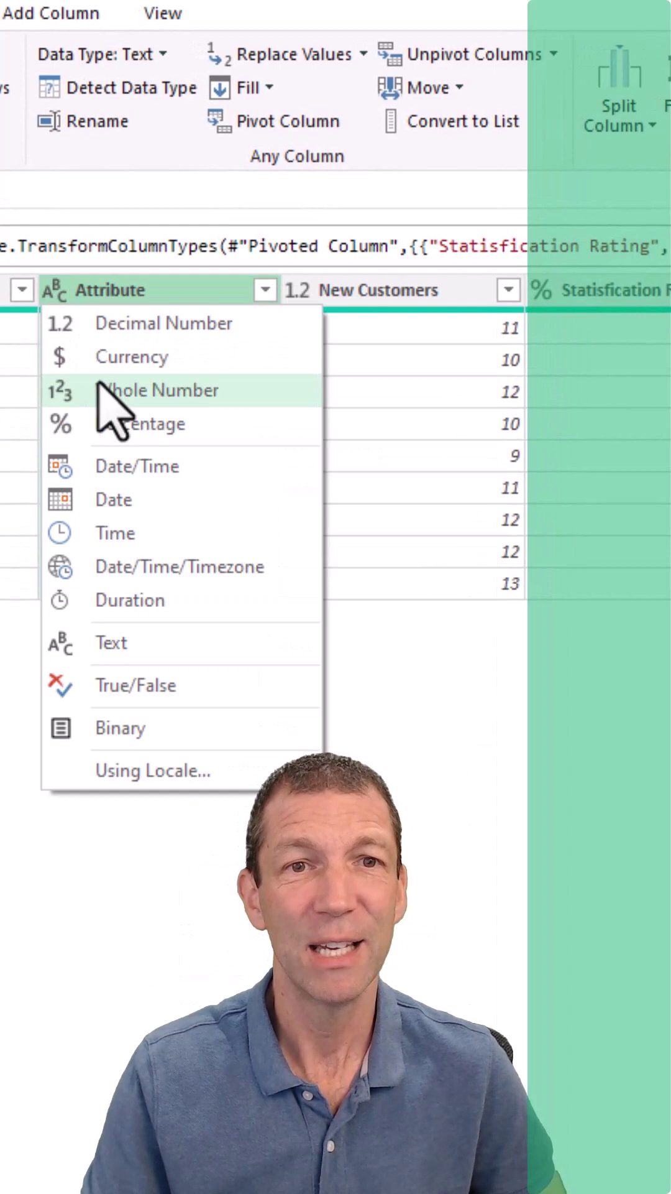
pyautogui.click(144, 501)
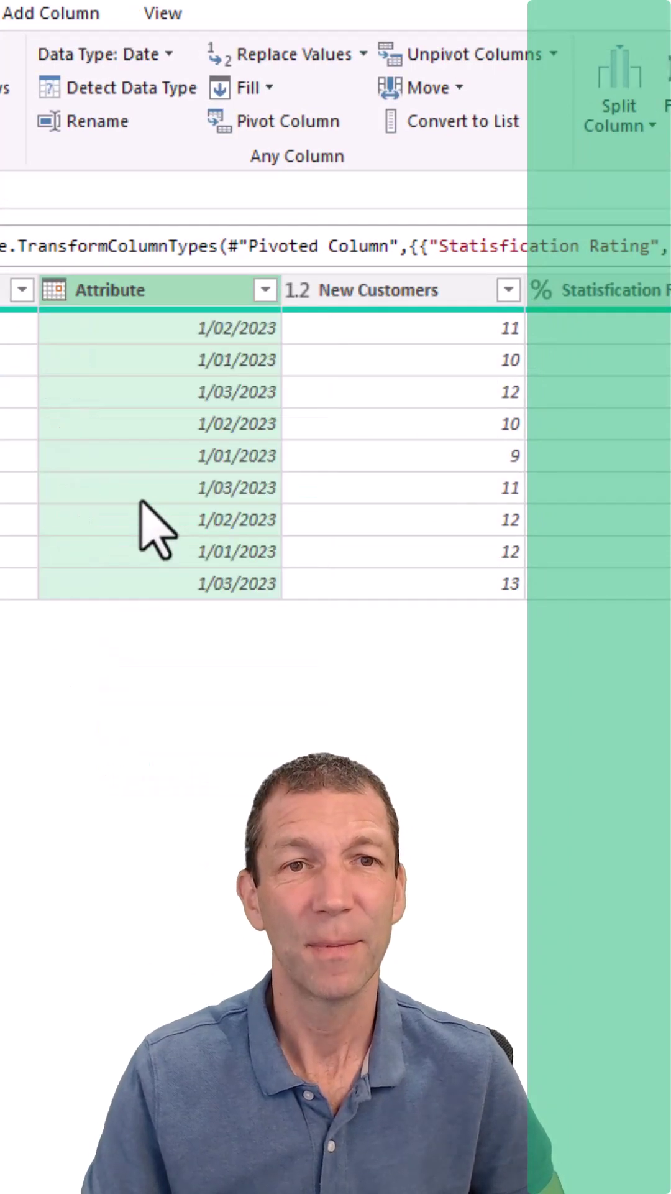
# Step: Replace each date with its End of Month value and rename the column Date
pyautogui.rightClick(244, 287)
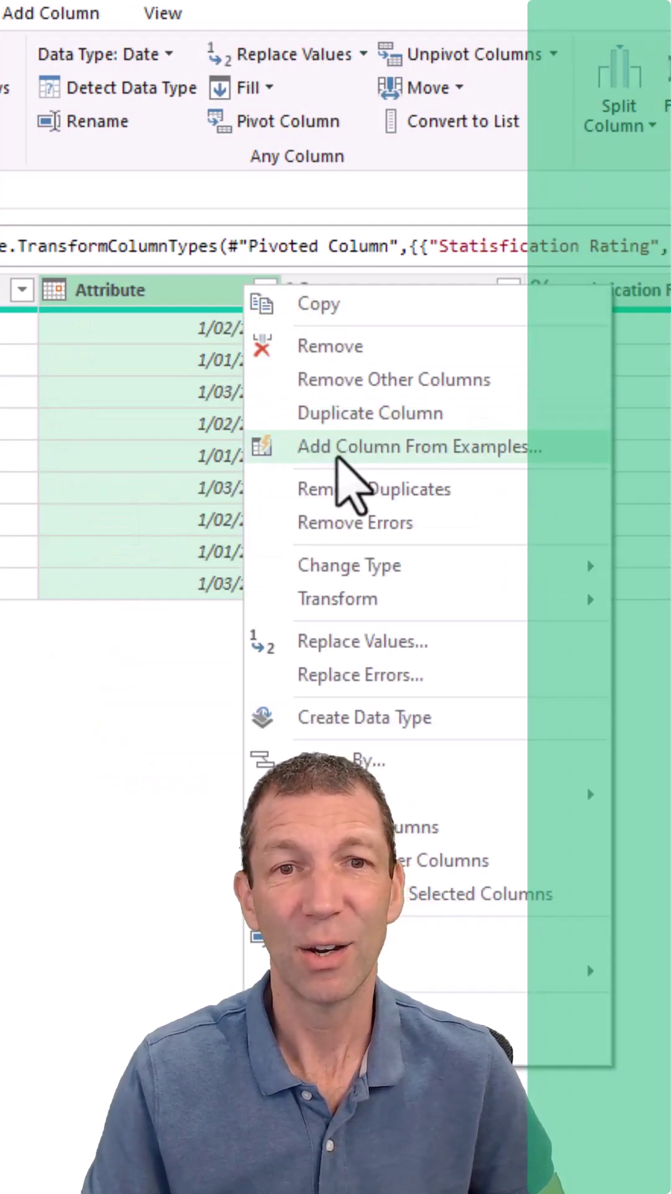
pyautogui.moveTo(417, 600)
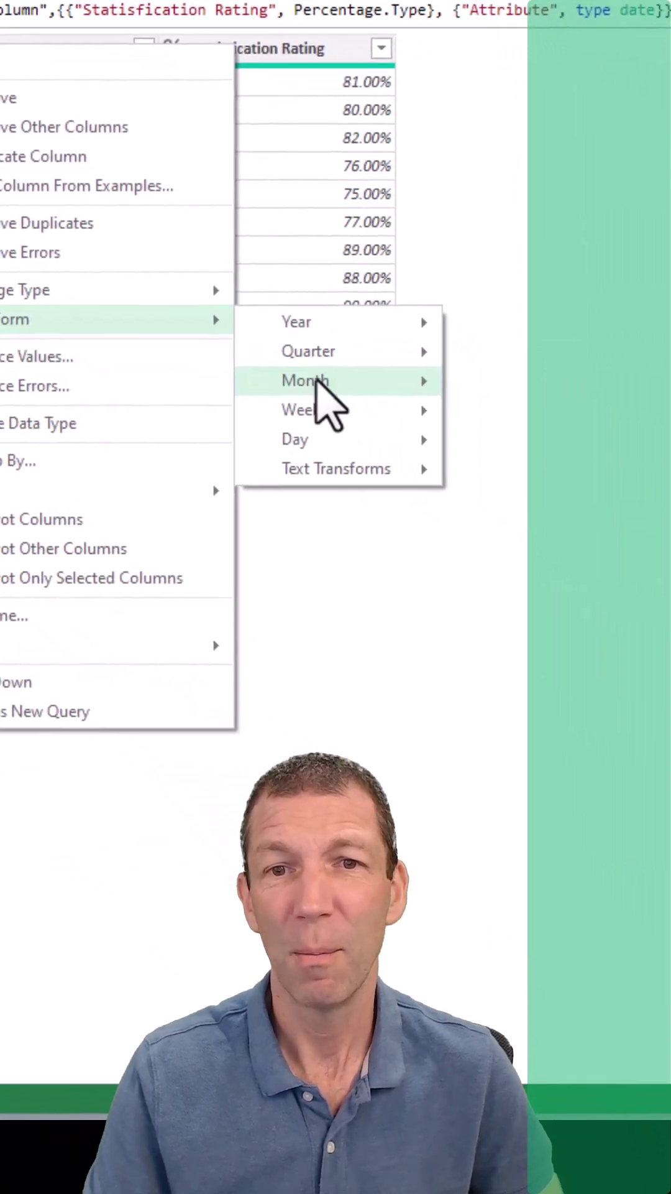
pyautogui.moveTo(315, 380)
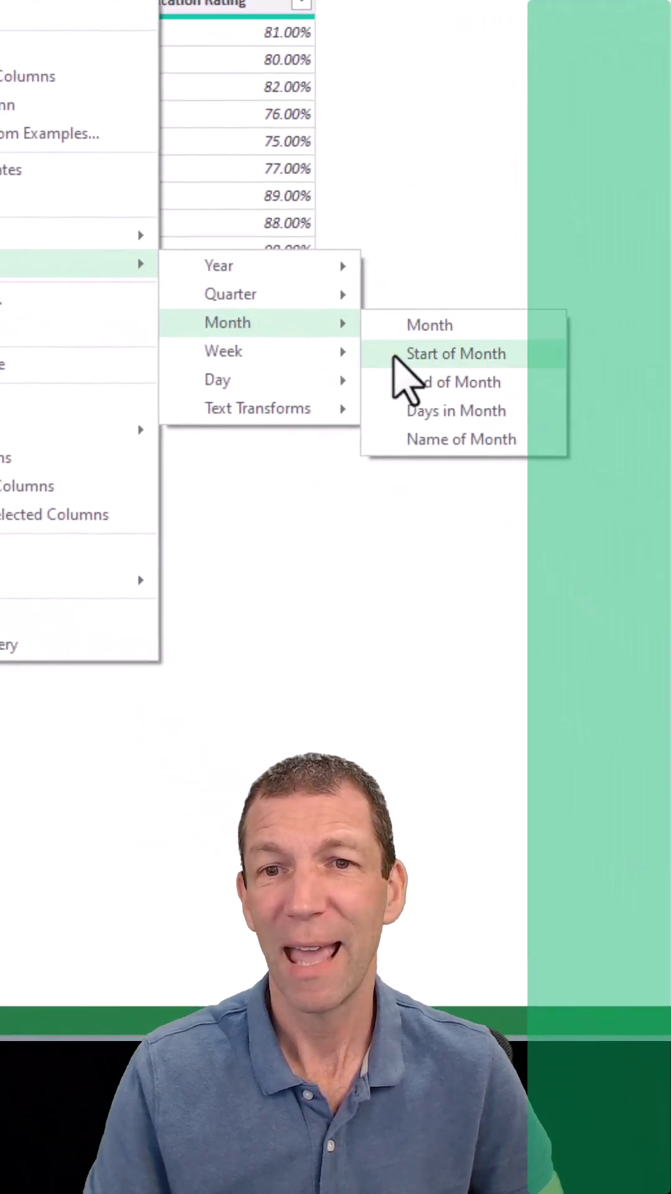
pyautogui.click(410, 381)
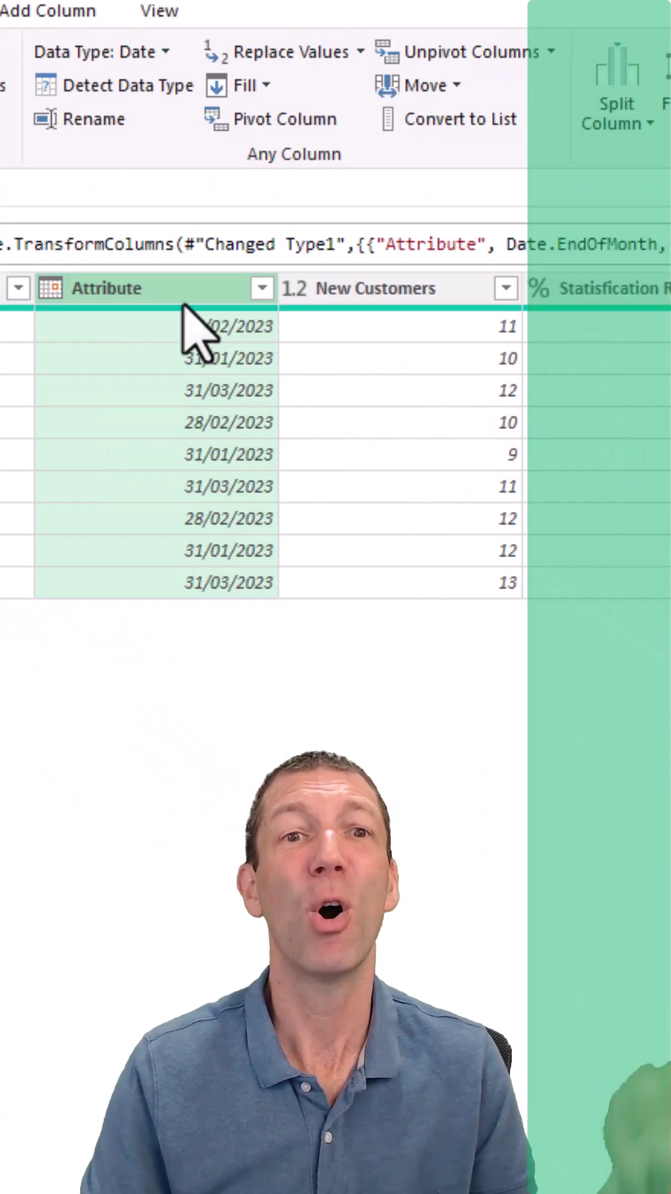
pyautogui.doubleClick(185, 287)
pyautogui.write('Date')
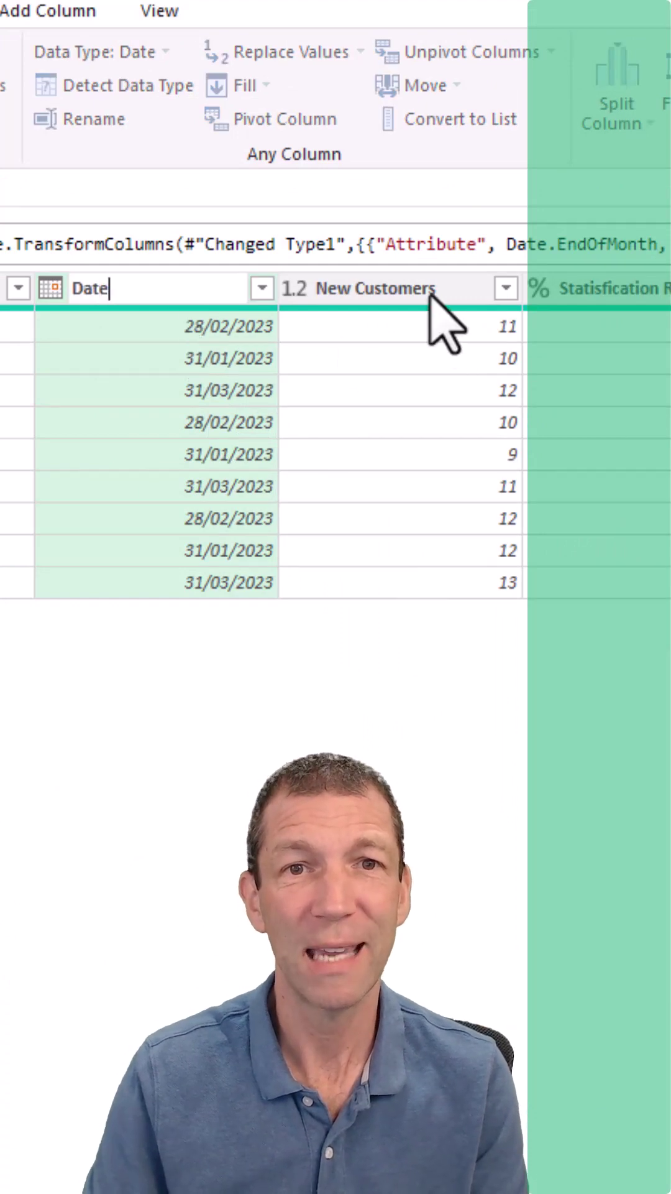
pyautogui.press('Return')
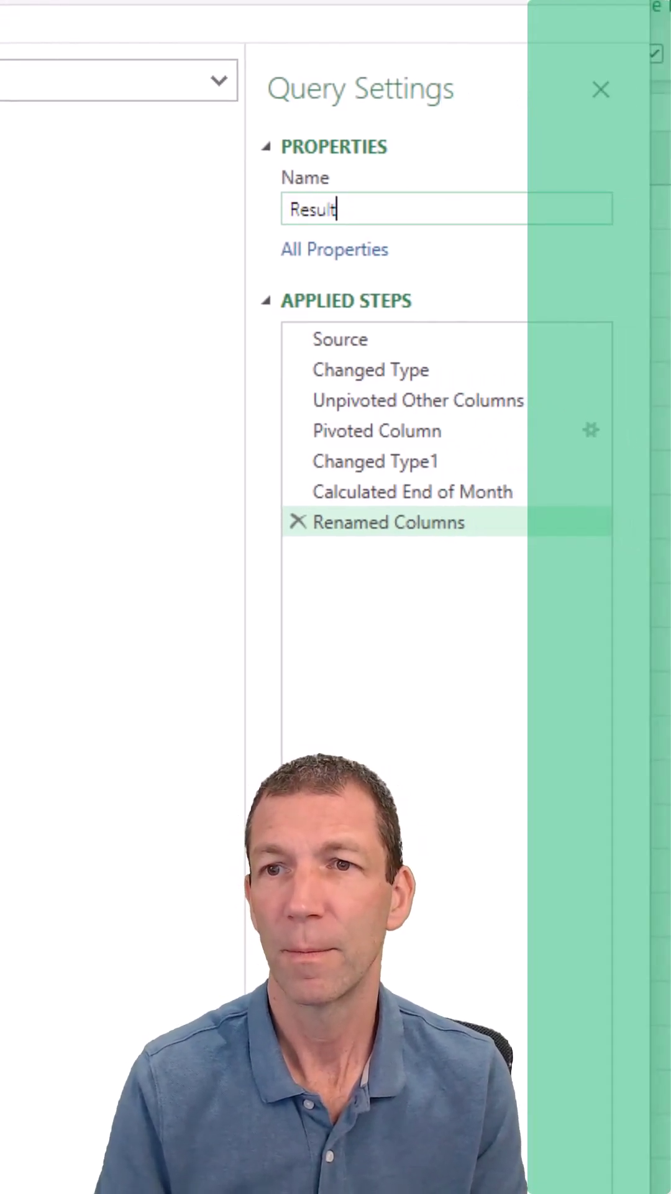
# Step: Enter Result as the query name in Query Settings
pyautogui.press('Return')
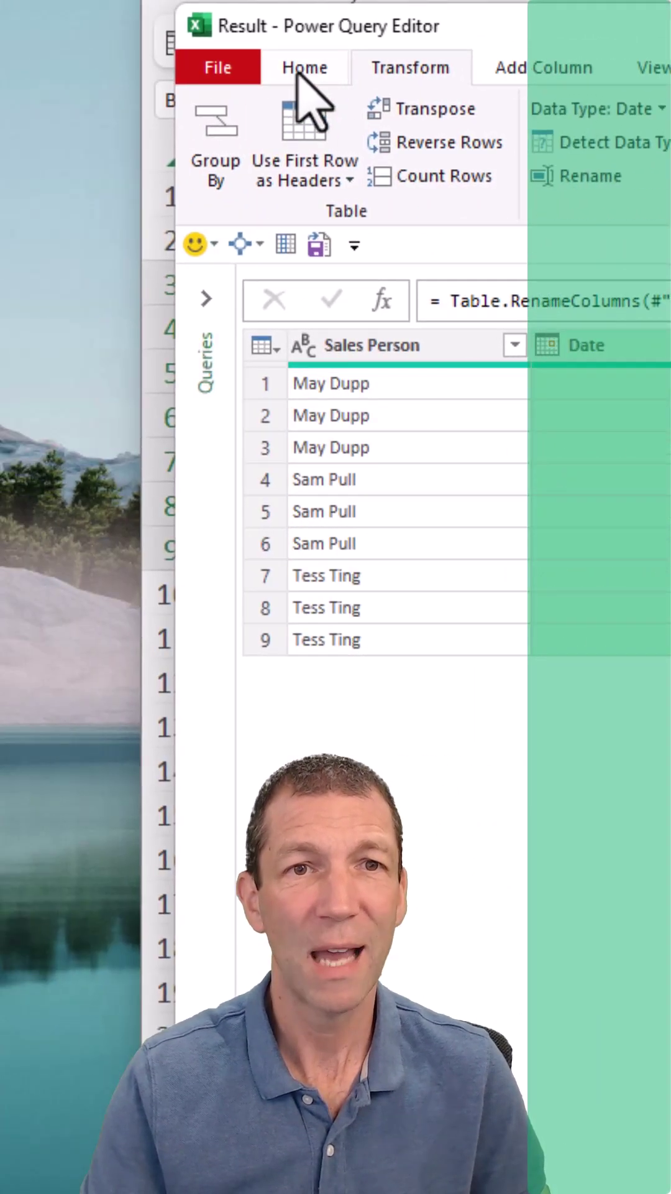
# Step: Use Close & Load To to load Result as a table on a new worksheet
pyautogui.click(299, 68)
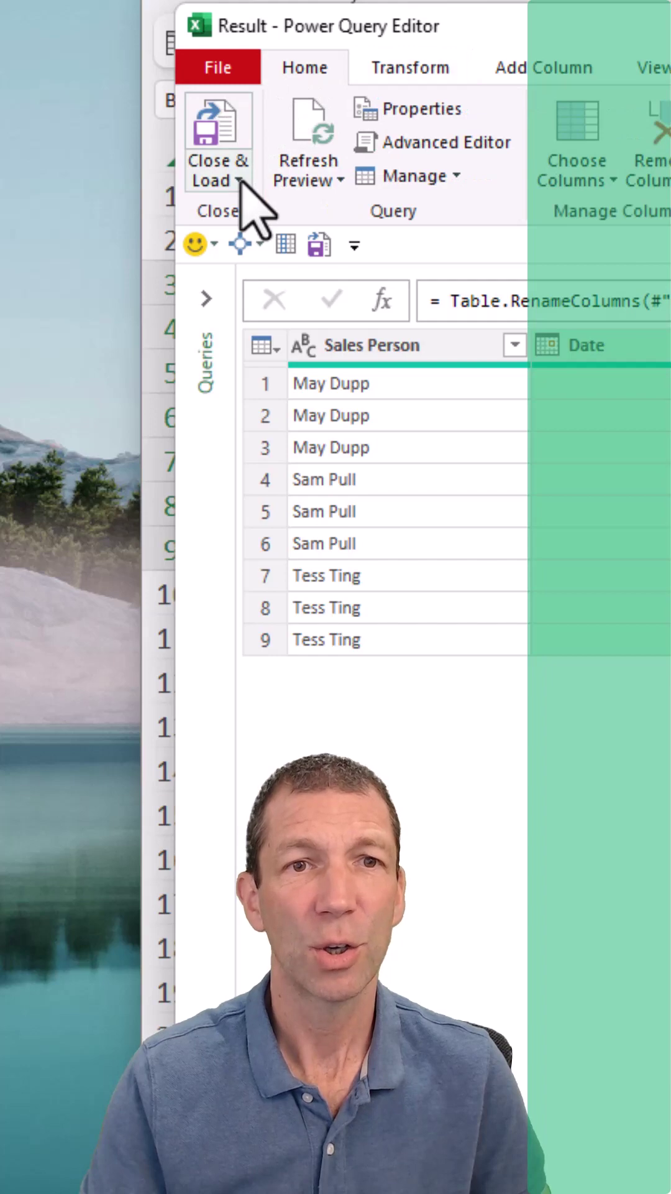
pyautogui.click(238, 186)
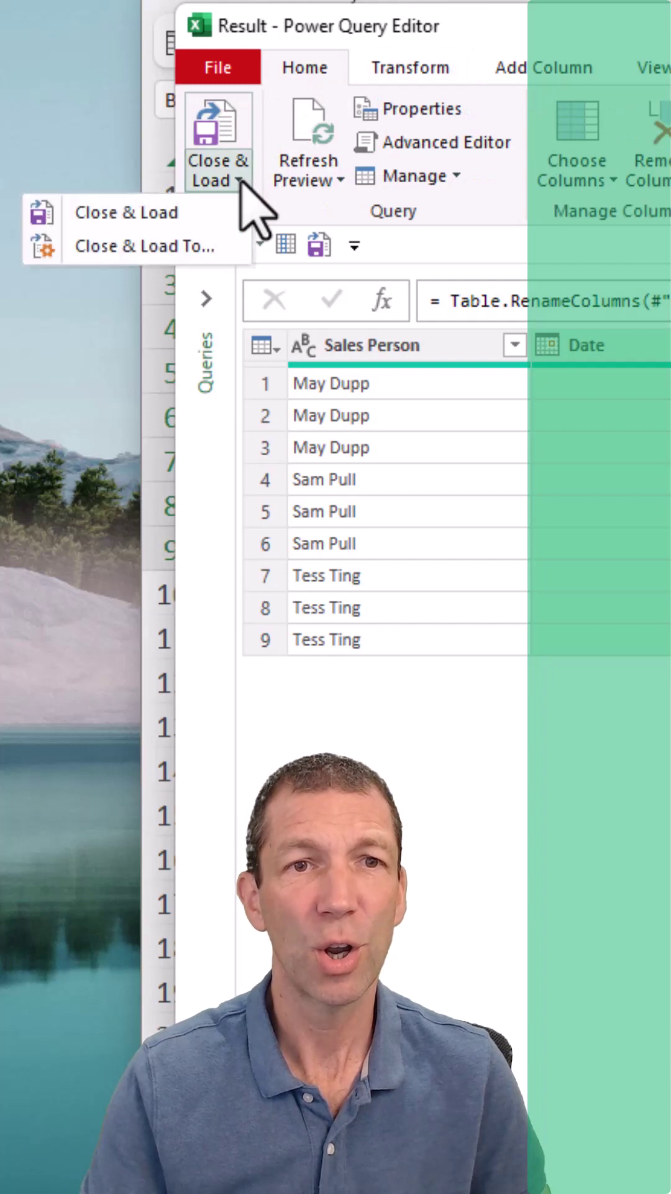
pyautogui.click(198, 246)
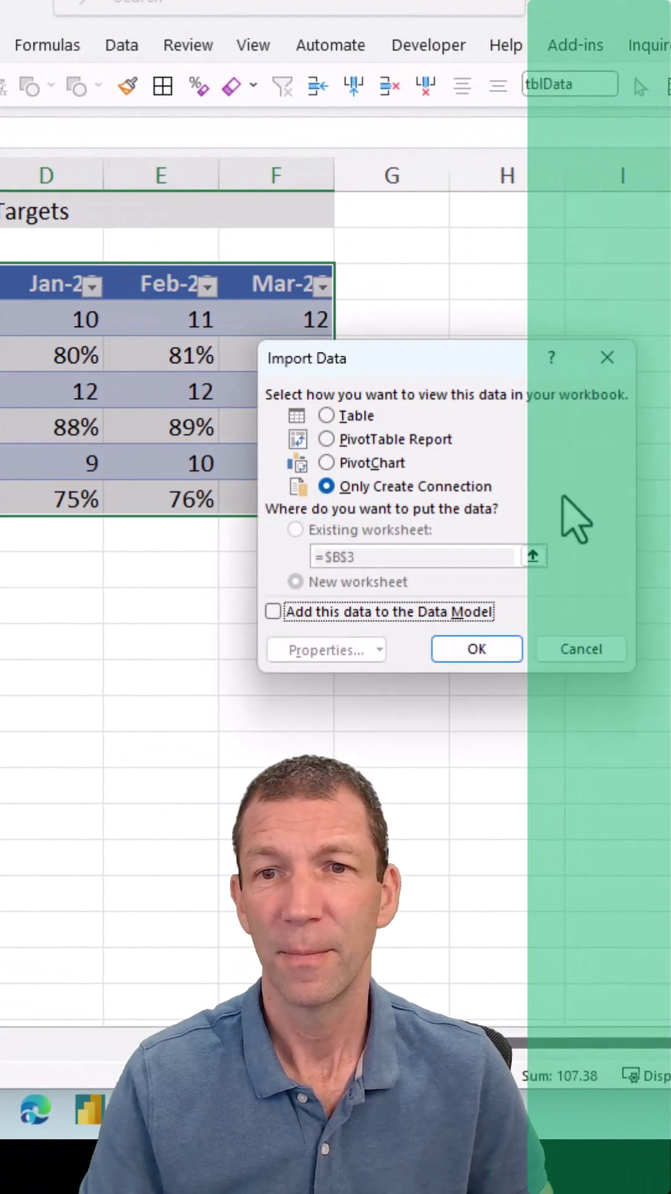
pyautogui.click(350, 415)
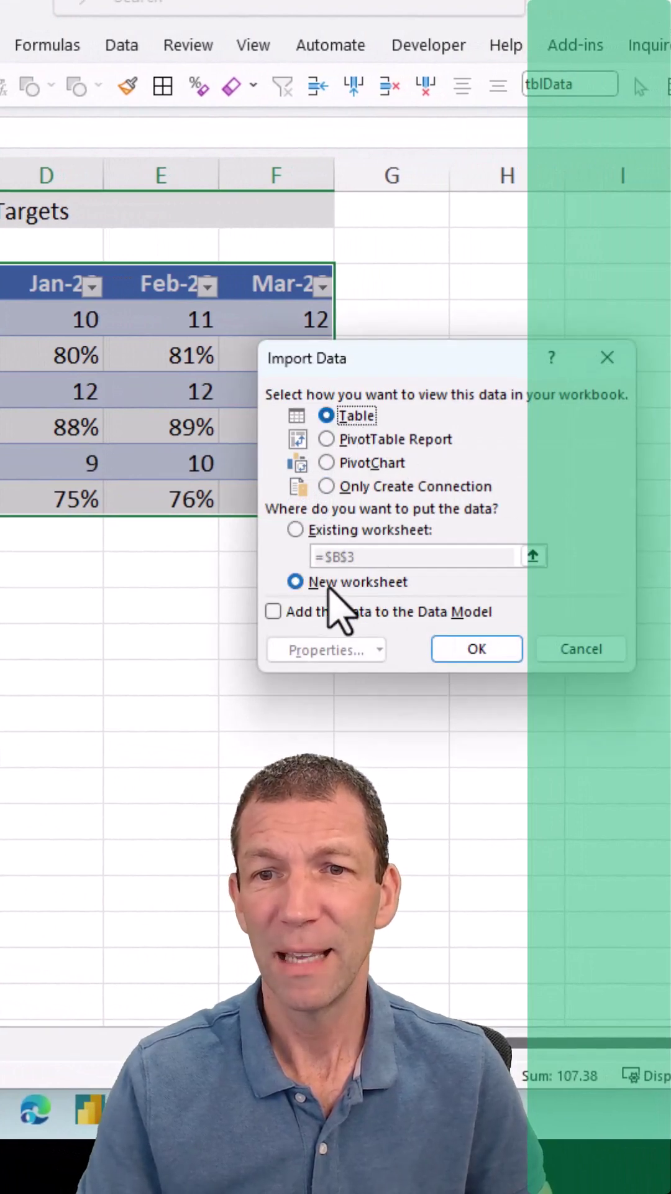
pyautogui.click(496, 657)
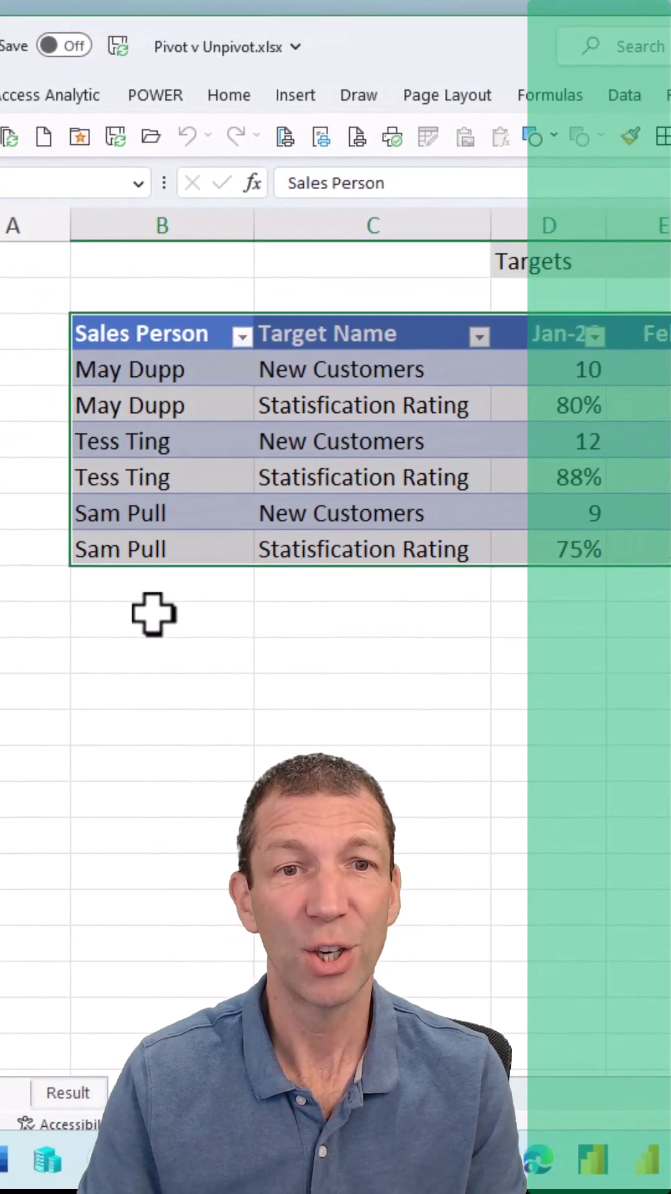
# Step: Add a row below the table with Sales Person Another and Target Name Something else
pyautogui.click(136, 588)
pyautogui.write('Another')
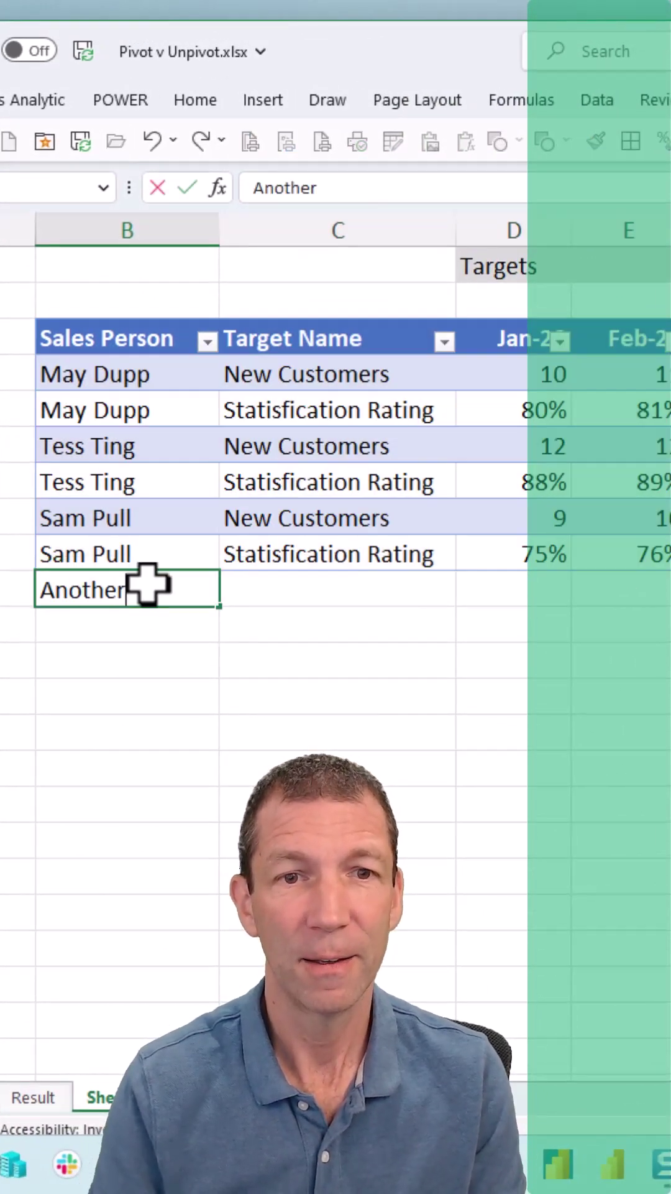
pyautogui.press('Tab')
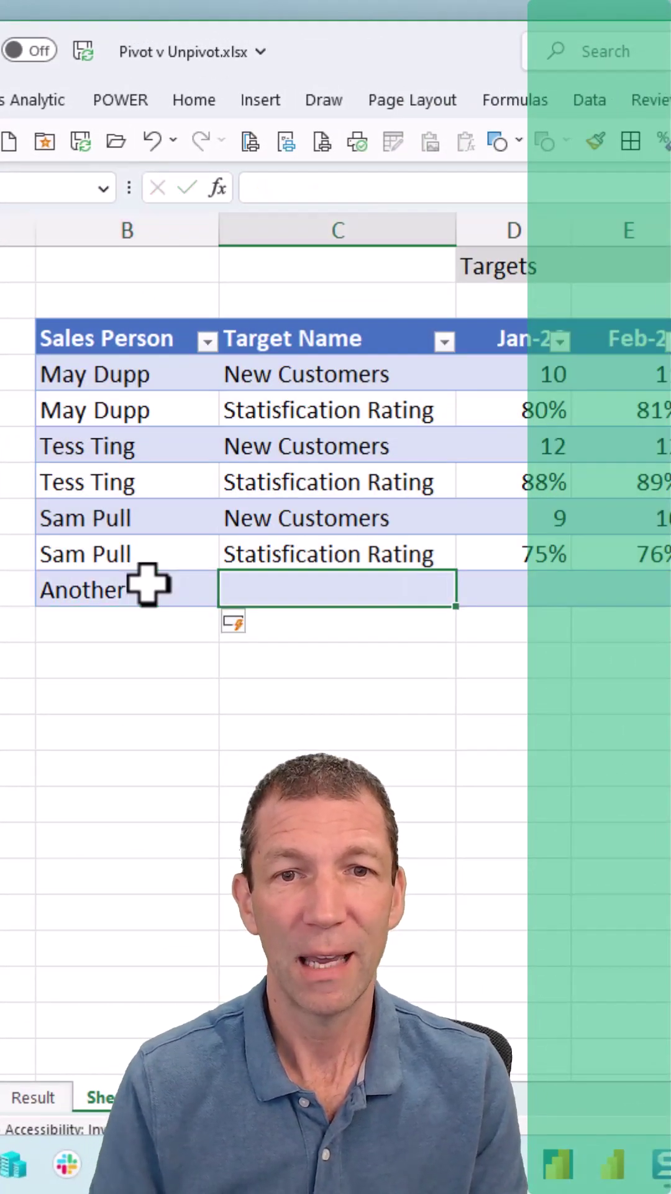
pyautogui.press('Up')
pyautogui.press('Up')
pyautogui.hotkey('ctrl', 'c')
pyautogui.press('Down')
pyautogui.press('Down')
pyautogui.hotkey('ctrl', 'v')
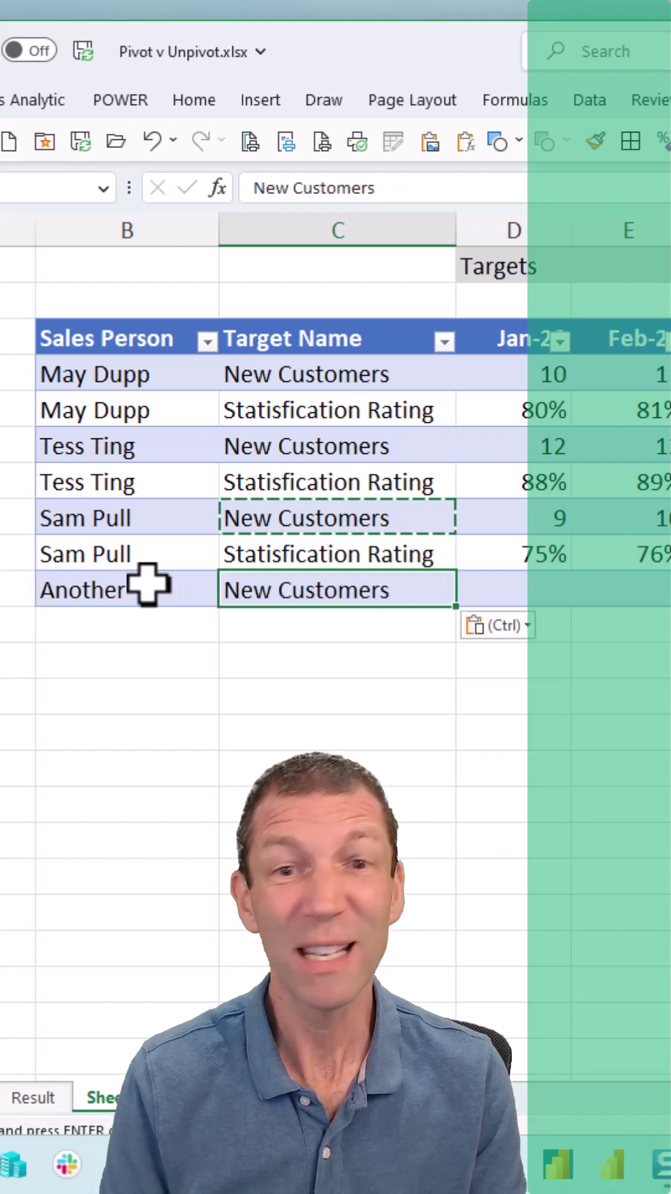
pyautogui.press('Escape')
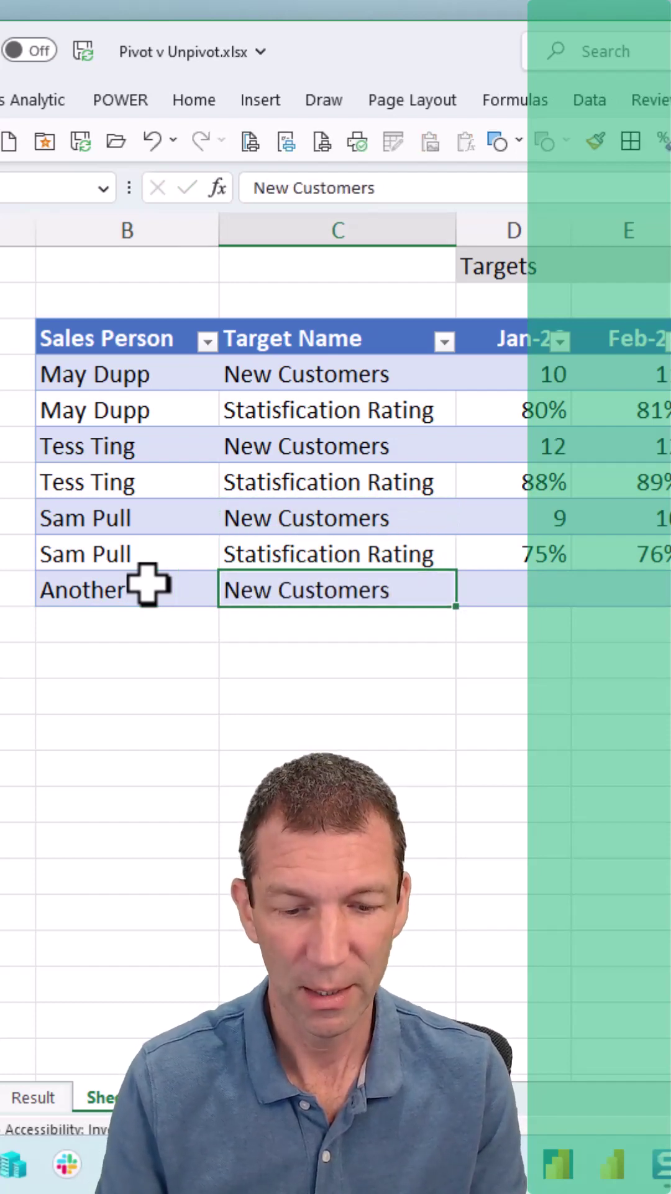
pyautogui.write('Something e')
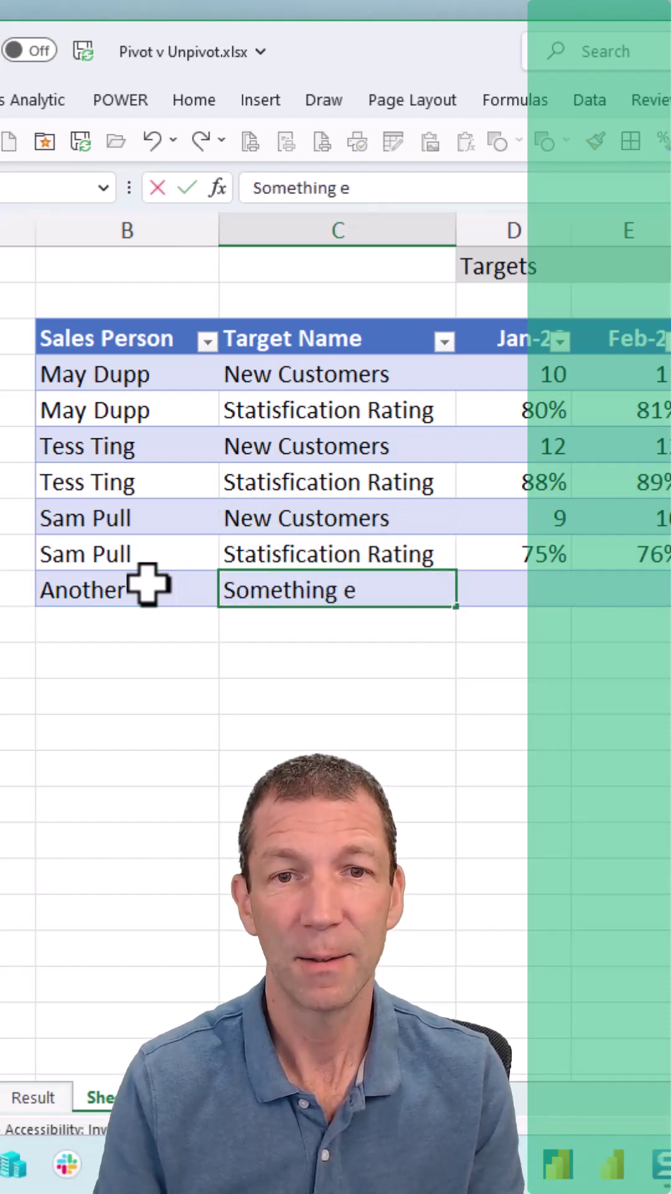
pyautogui.write('lse')
pyautogui.press('Return')
# Step: Enter 1%, 2% and 3% as the new row's monthly values
pyautogui.press('Up')
pyautogui.press('Right')
pyautogui.write('1%')
pyautogui.press('Tab')
pyautogui.write('2%')
pyautogui.press('Tab')
pyautogui.write('3%')
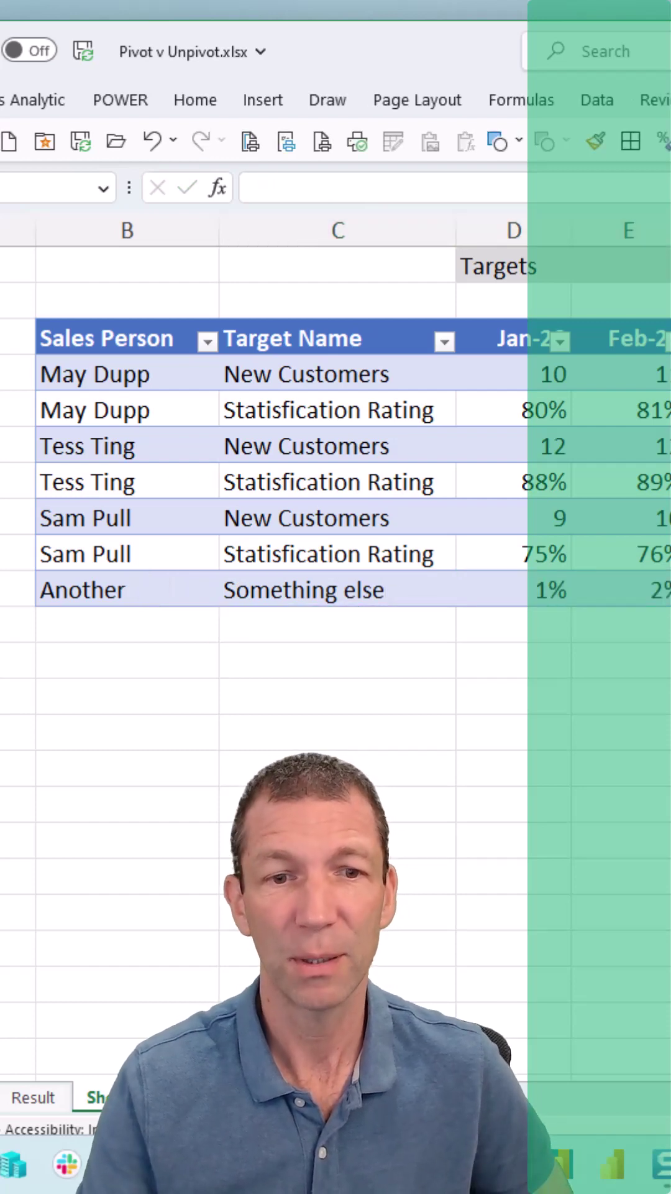
# Step: Refresh the table on the Result sheet to pull in the new Another row
pyautogui.click(39, 1093)
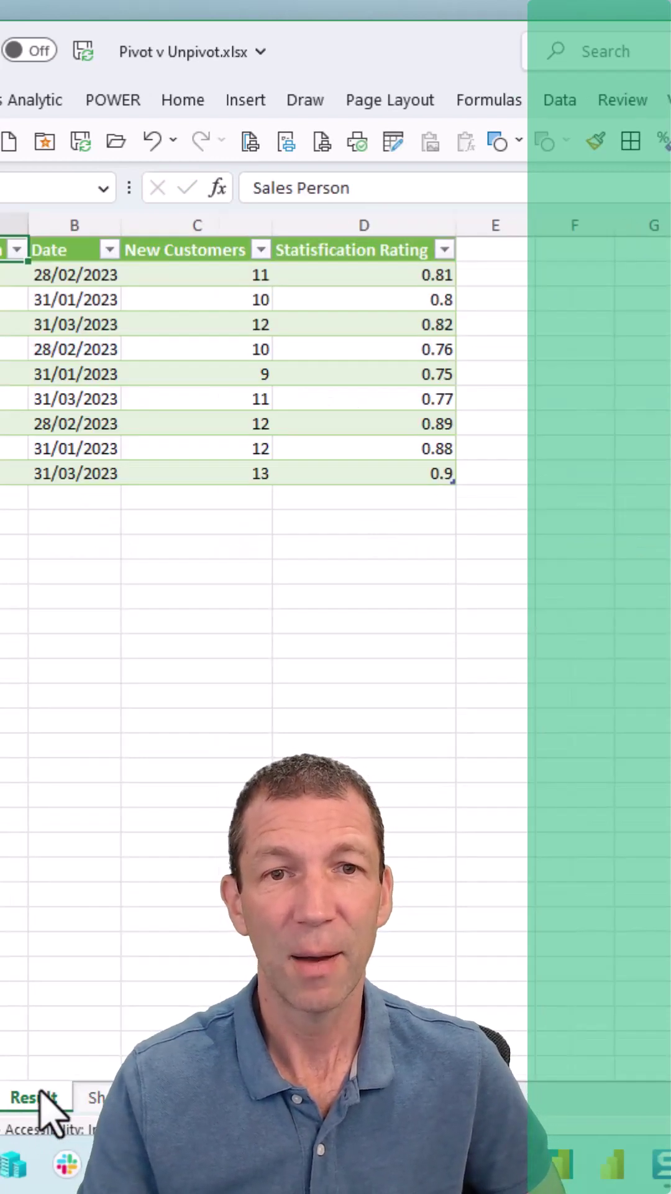
pyautogui.rightClick(217, 375)
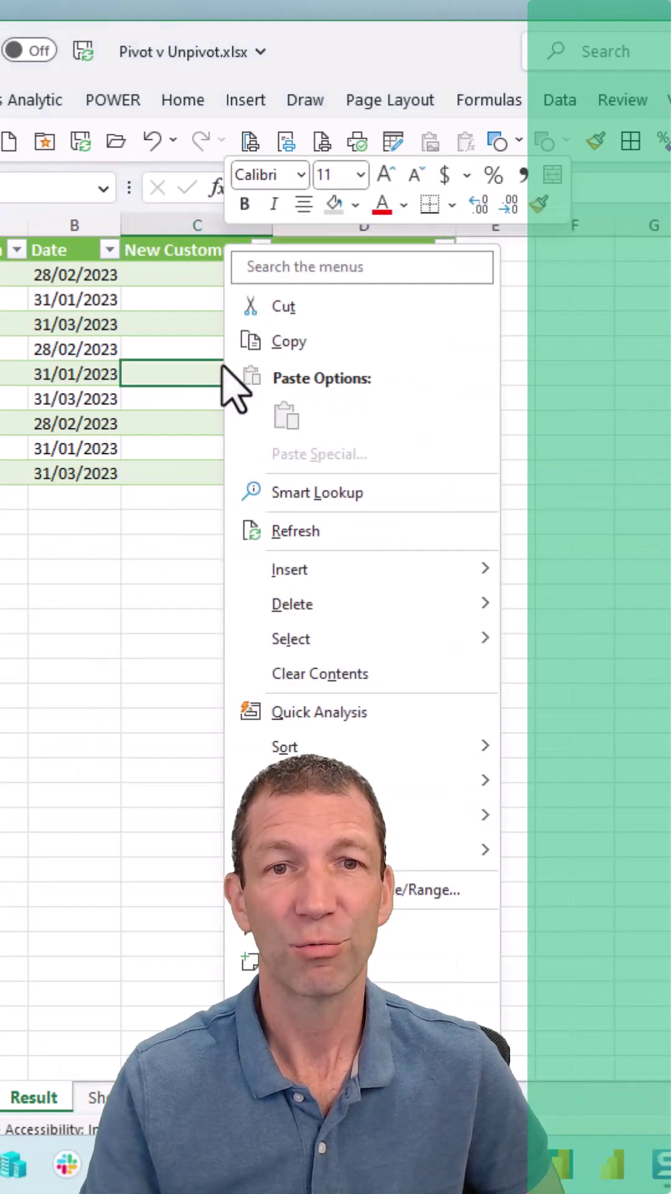
pyautogui.click(293, 526)
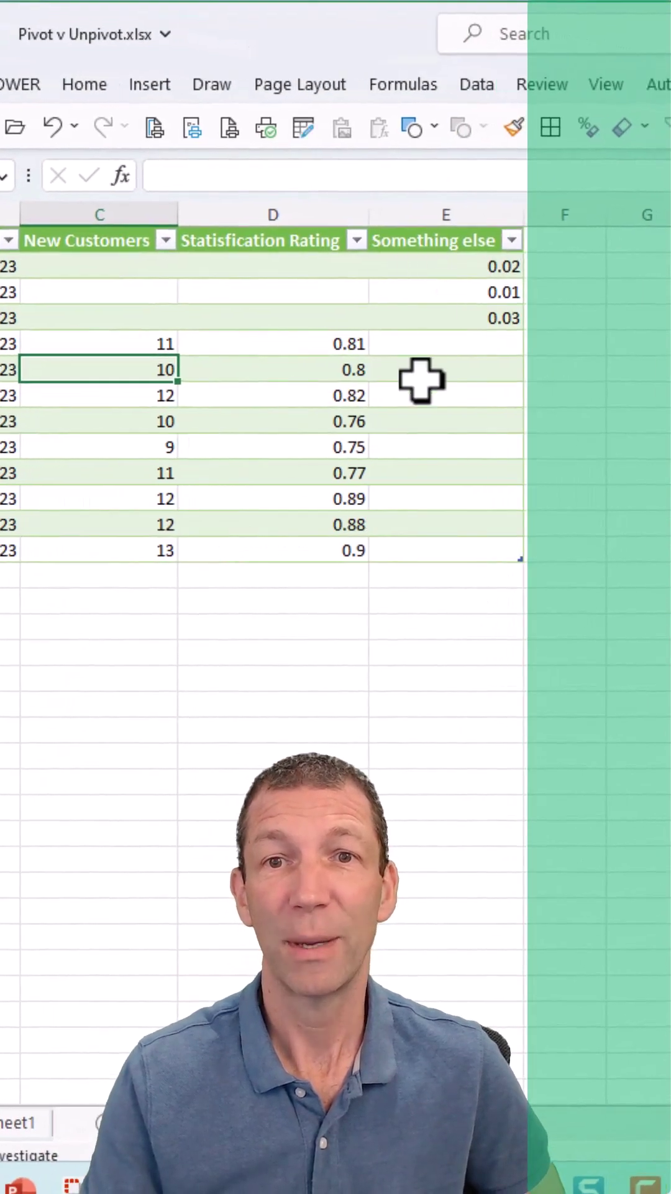